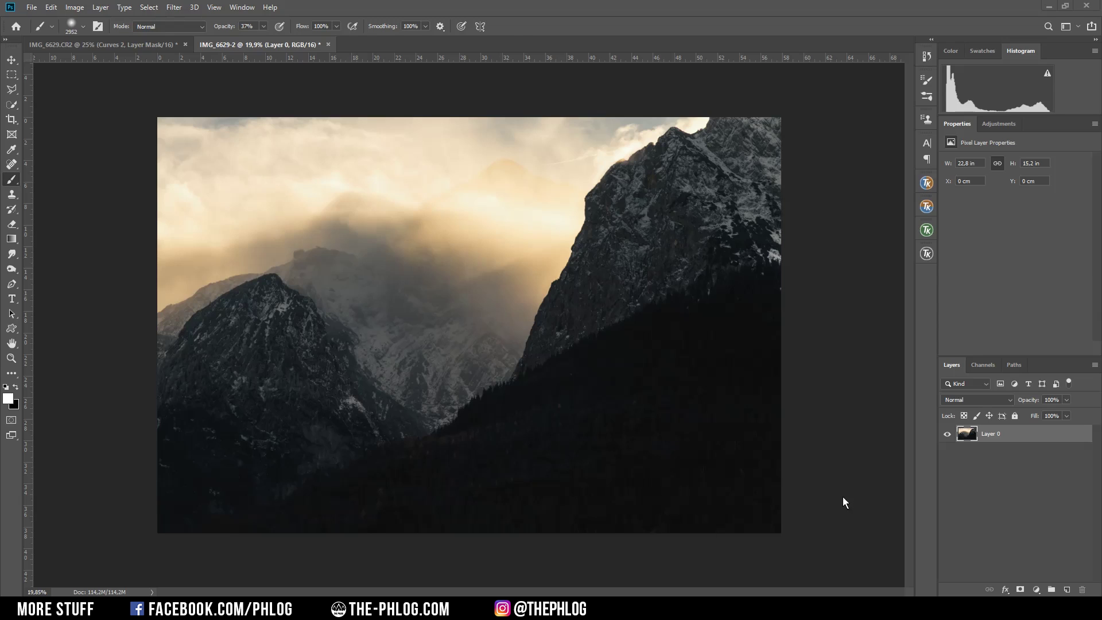
Switch from the Brush tool to the Move tool with the V shortcut
{"action": "key", "text": "v"}
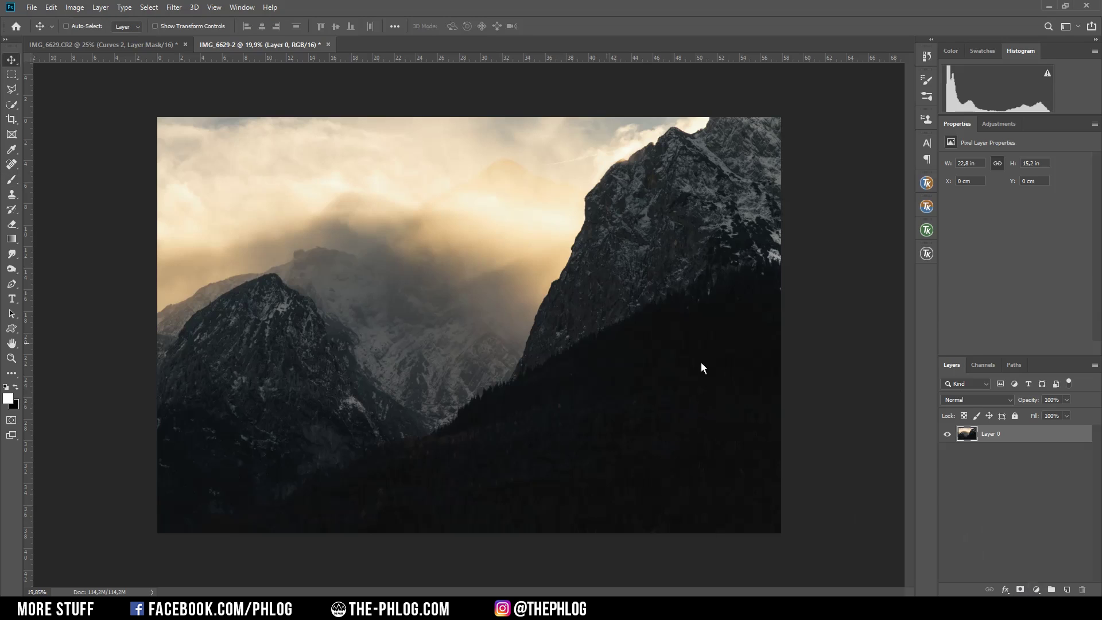
Add a Gradient Fill layer above Layer 0 and set its style to Angle
{"action": "left_click", "coordinate": [1036, 590]}
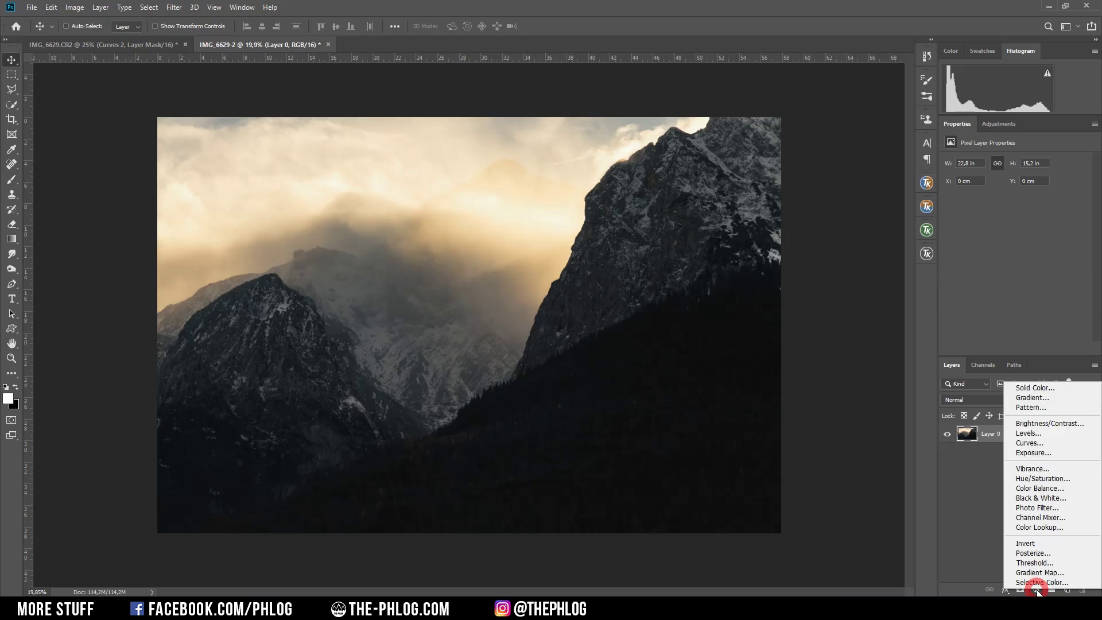
{"action": "left_click", "coordinate": [1040, 401]}
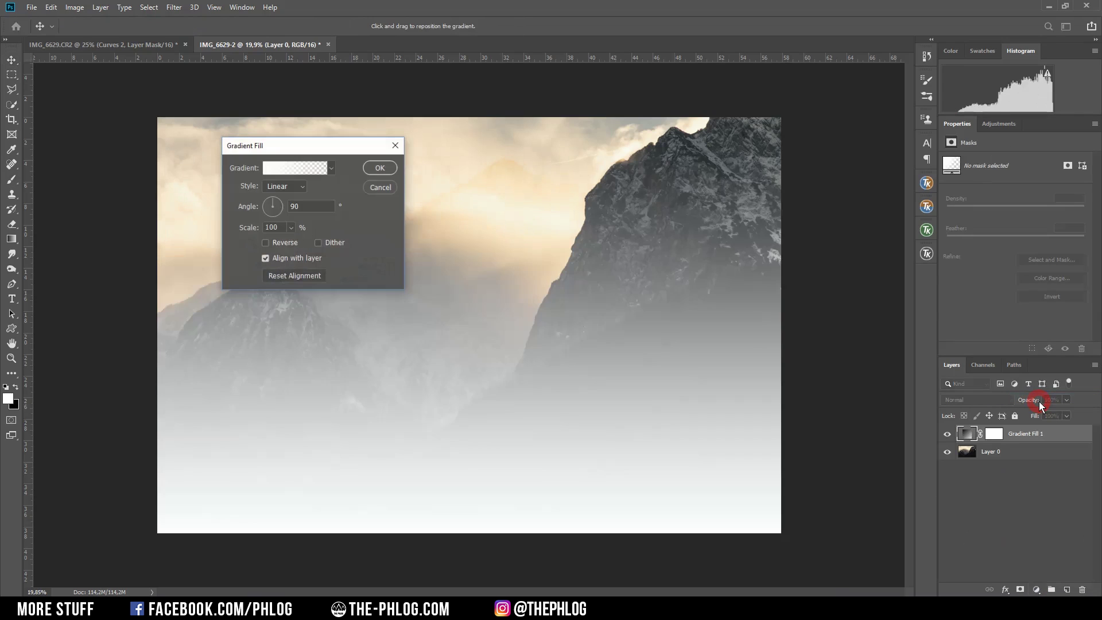
{"action": "left_click", "coordinate": [301, 188]}
{"action": "left_click", "coordinate": [287, 215]}
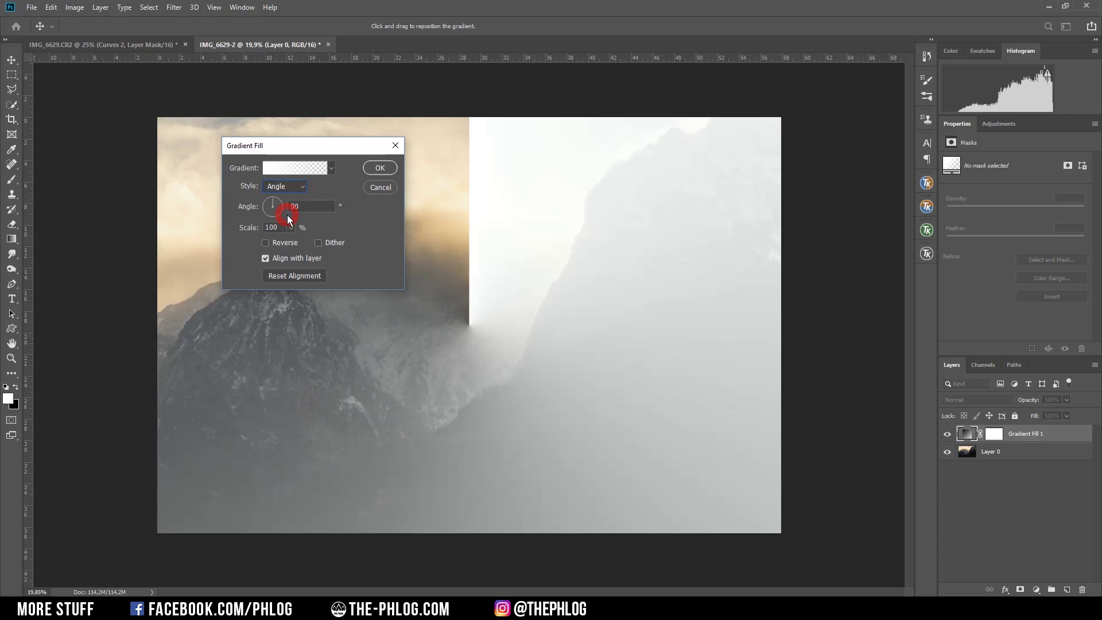
Change the fill's gradient type to Noise, producing green radiating streaks
{"action": "left_click", "coordinate": [309, 171]}
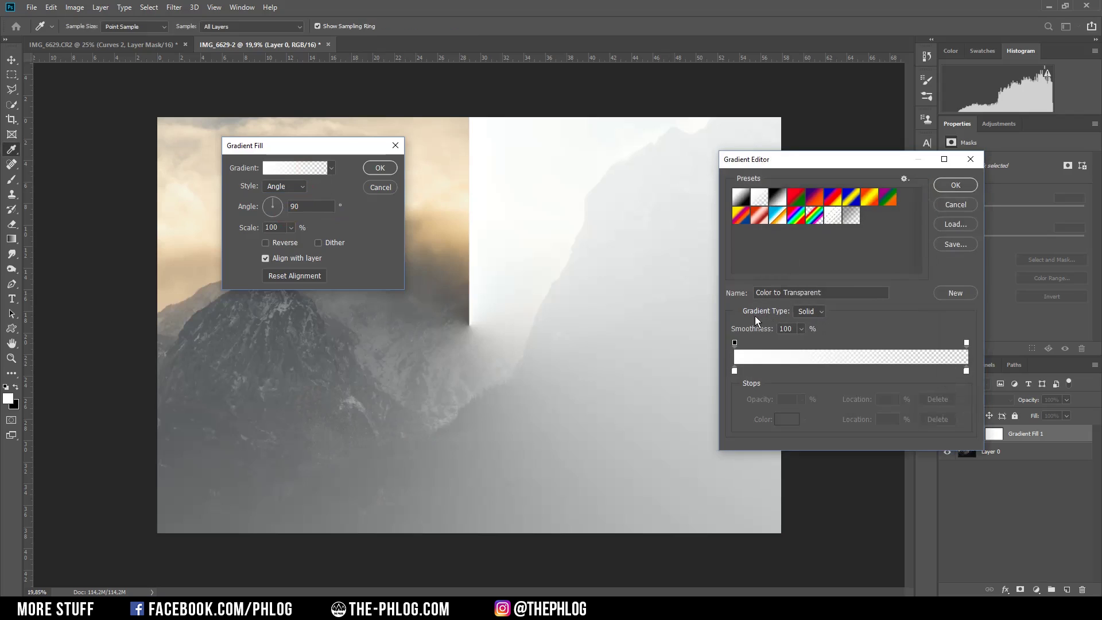
{"action": "left_click", "coordinate": [820, 313]}
{"action": "left_click", "coordinate": [809, 333]}
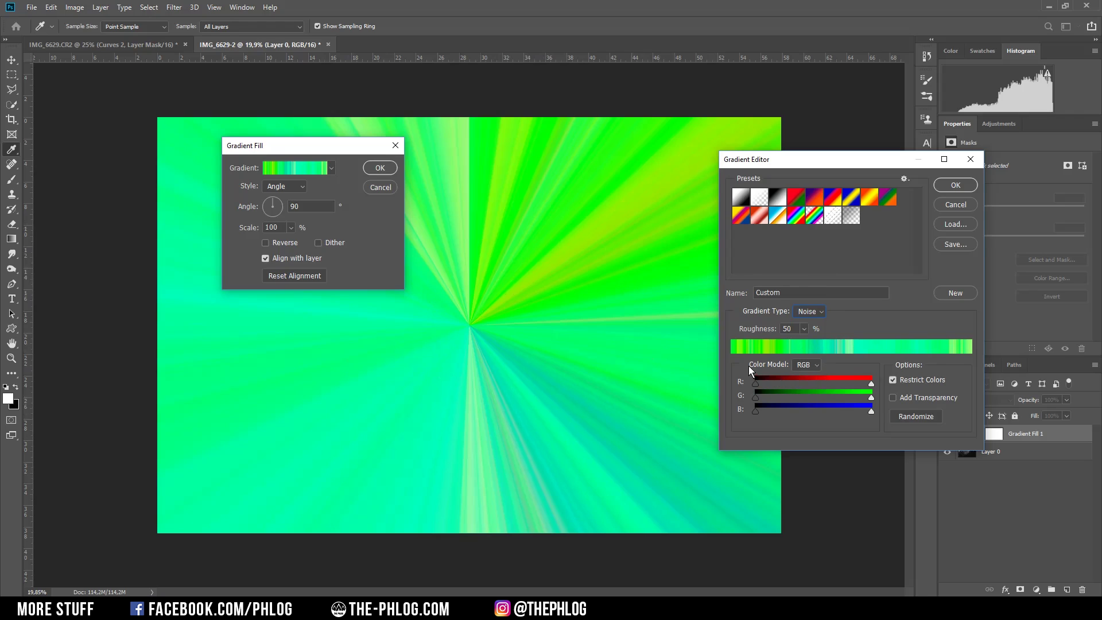
{"action": "left_click", "coordinate": [815, 365]}
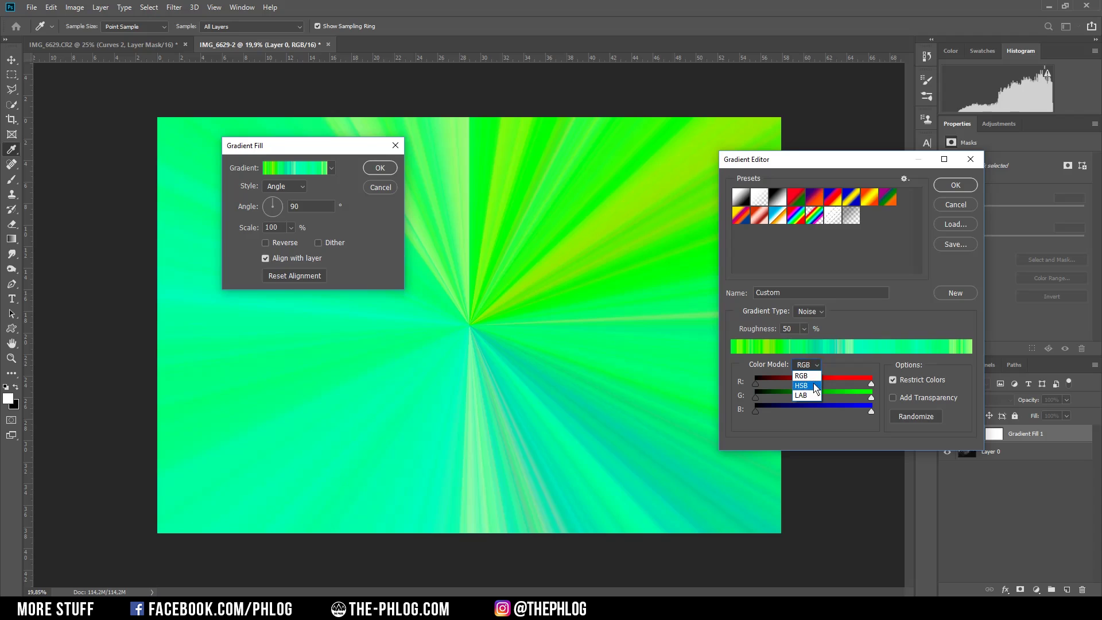
Set the noise colour model to HSB, with hue narrowed to orange-yellow and saturation near 70%
{"action": "left_click", "coordinate": [815, 386]}
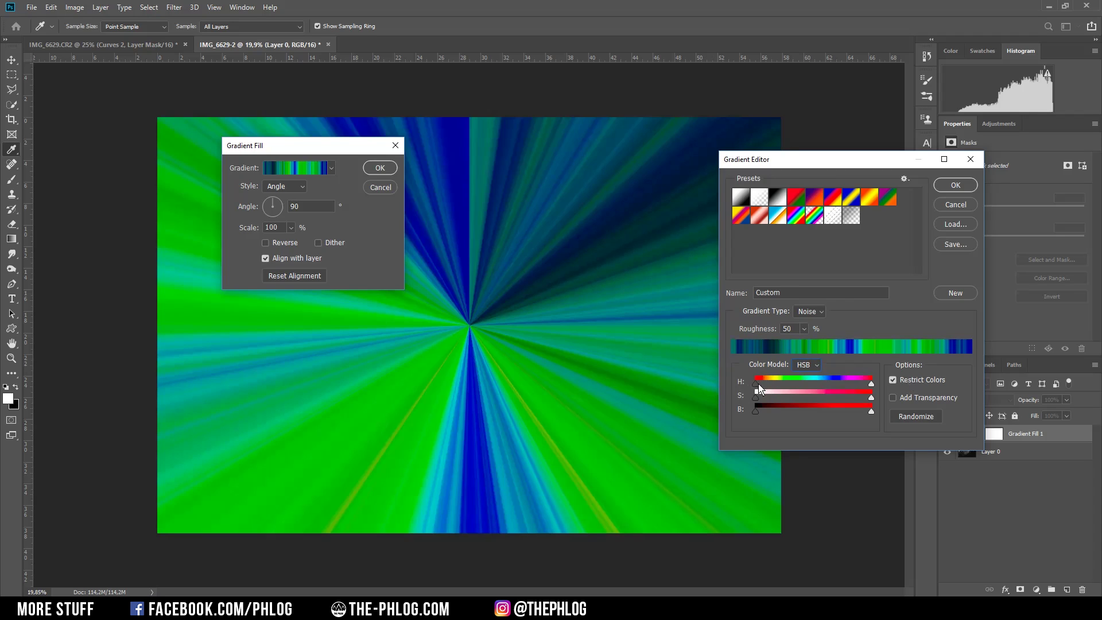
{"action": "left_click", "coordinate": [754, 386]}
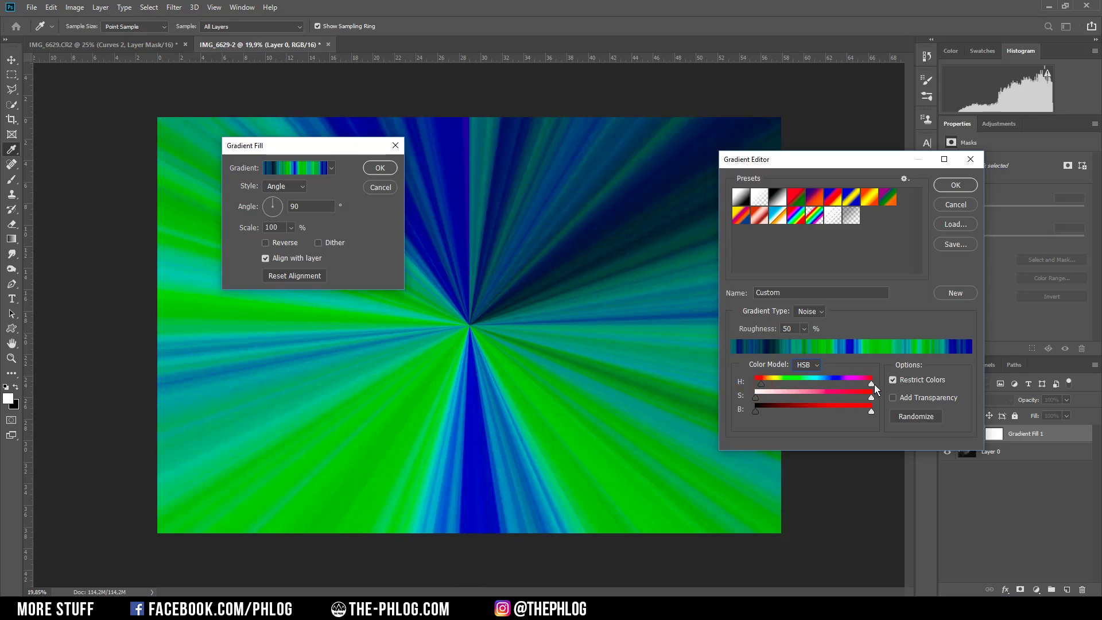
{"action": "left_click_drag", "start_coordinate": [874, 388], "coordinate": [782, 389]}
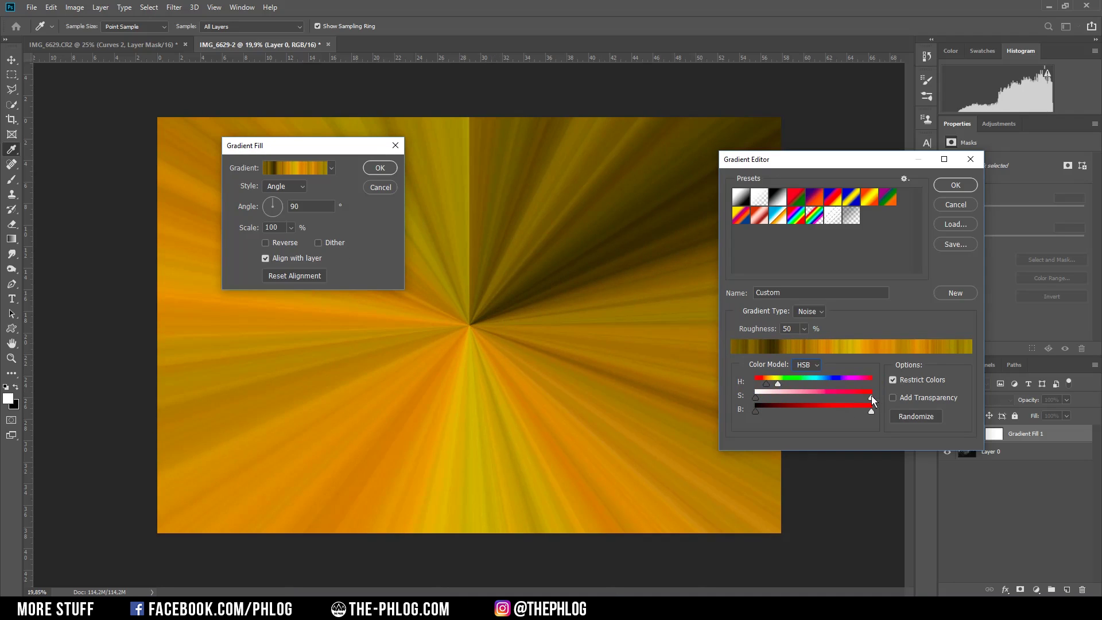
{"action": "left_click_drag", "start_coordinate": [872, 399], "coordinate": [813, 400]}
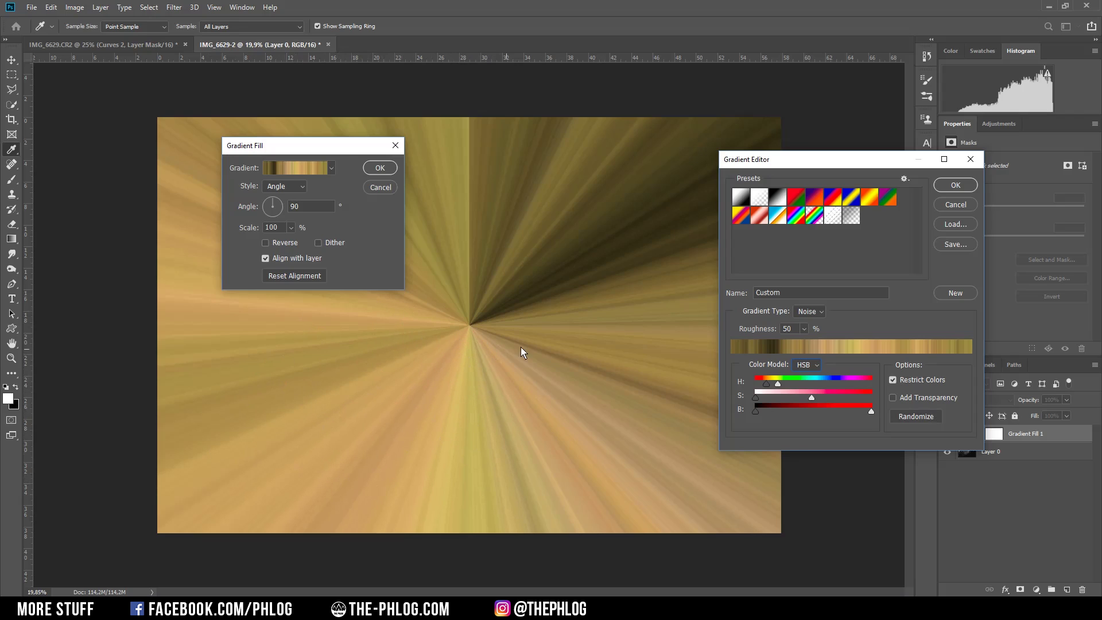
Randomize the noise gradient until it gives pale yellow and peach rays, then accept it
{"action": "left_click", "coordinate": [917, 419]}
{"action": "left_click", "coordinate": [919, 421]}
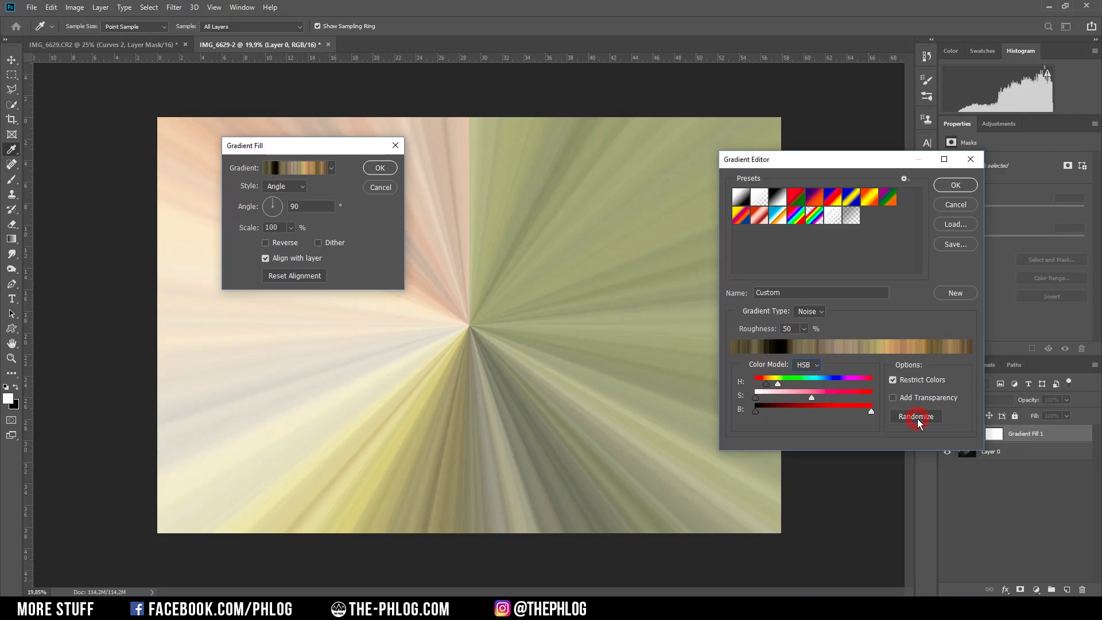
{"action": "left_click", "coordinate": [919, 420]}
{"action": "left_click", "coordinate": [918, 419]}
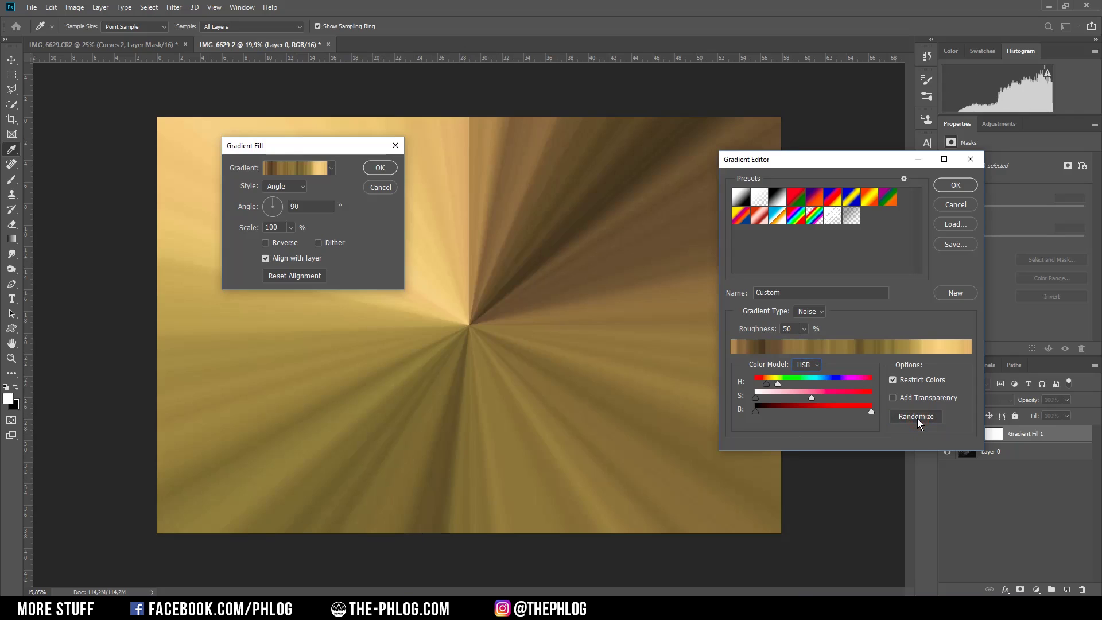
{"action": "left_click", "coordinate": [919, 421]}
{"action": "left_click", "coordinate": [918, 421]}
{"action": "left_click", "coordinate": [919, 421]}
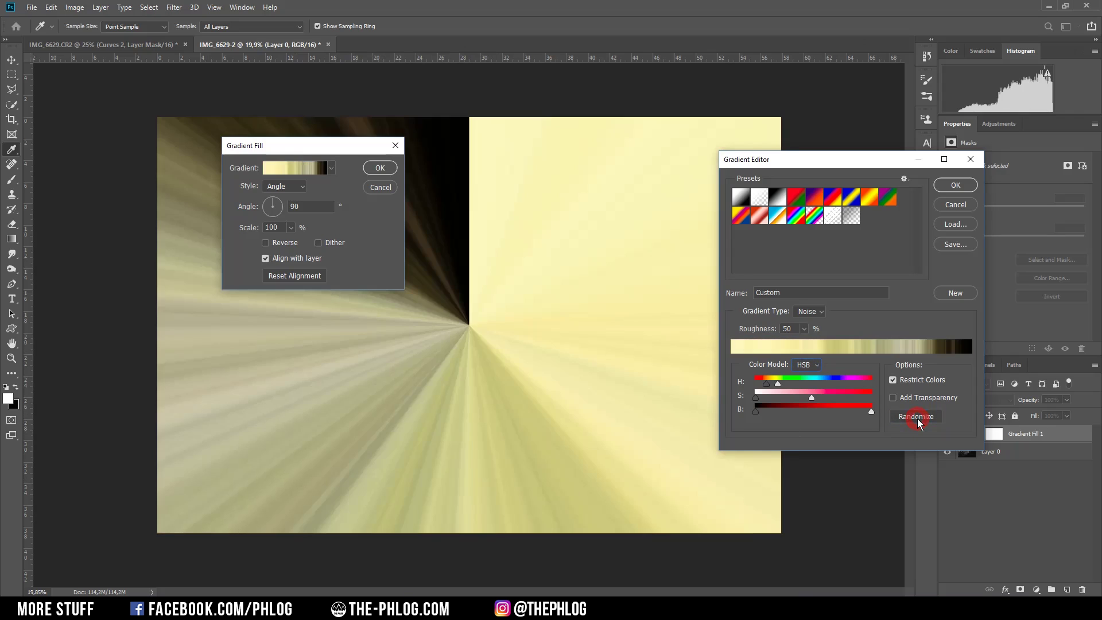
{"action": "left_click", "coordinate": [918, 421]}
{"action": "left_click", "coordinate": [919, 421]}
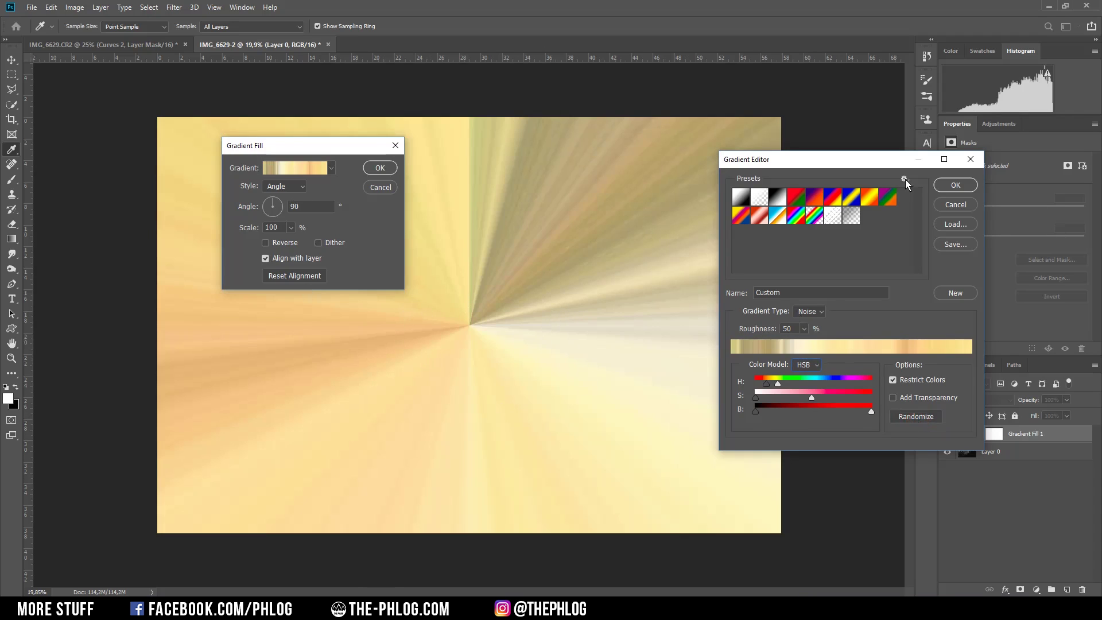
{"action": "left_click", "coordinate": [956, 185]}
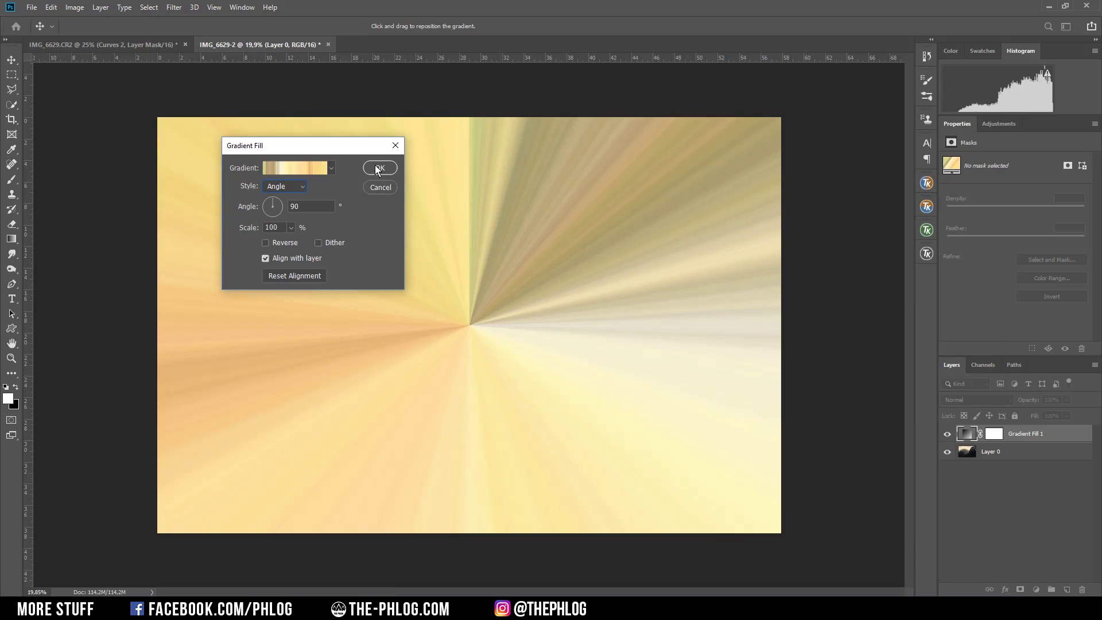
Confirm the gradient fill and set Gradient Fill 1 to Screen blend mode
{"action": "left_click", "coordinate": [379, 168]}
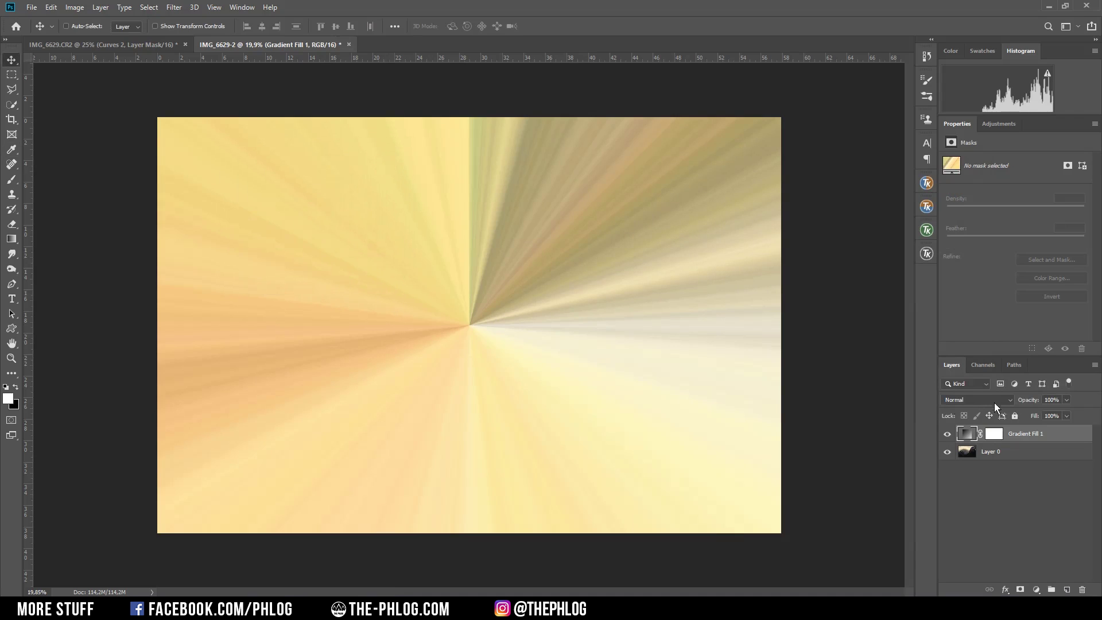
{"action": "left_click", "coordinate": [983, 401]}
{"action": "left_click", "coordinate": [986, 406]}
{"action": "left_click", "coordinate": [1001, 496]}
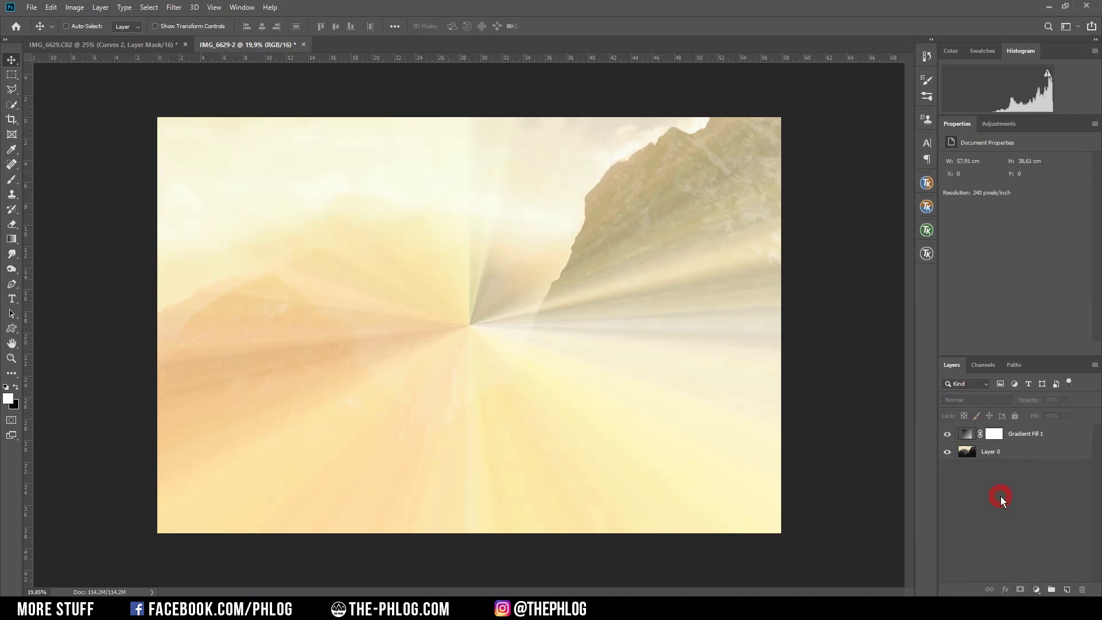
{"action": "left_click", "coordinate": [1021, 433]}
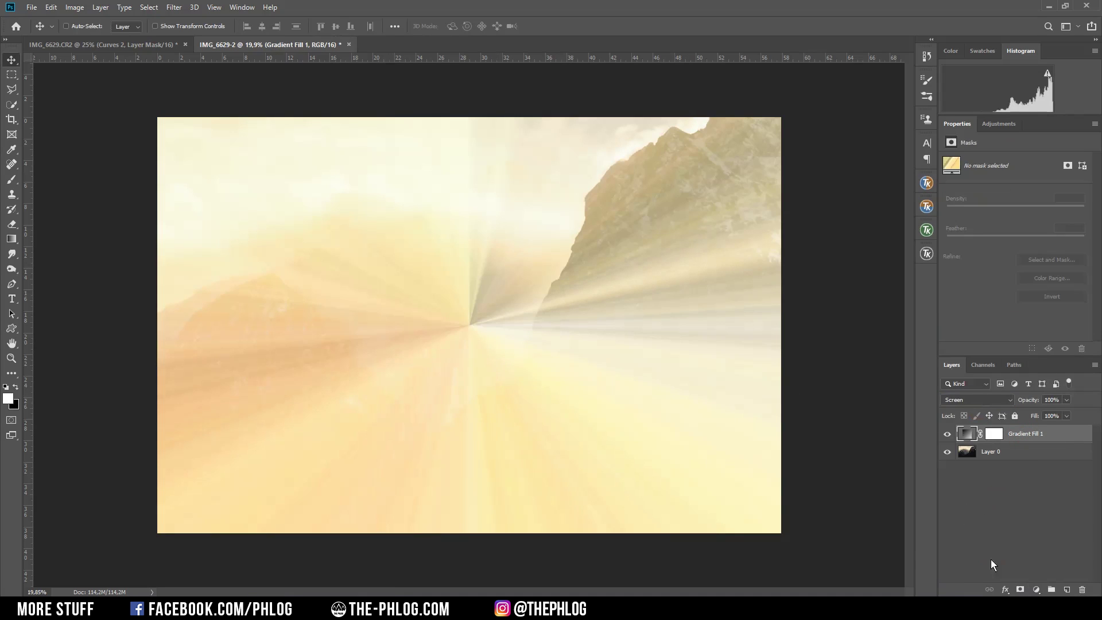
Add a Curves layer clipped to the rays and raise its black point to deepen colours
{"action": "left_click", "coordinate": [1036, 591]}
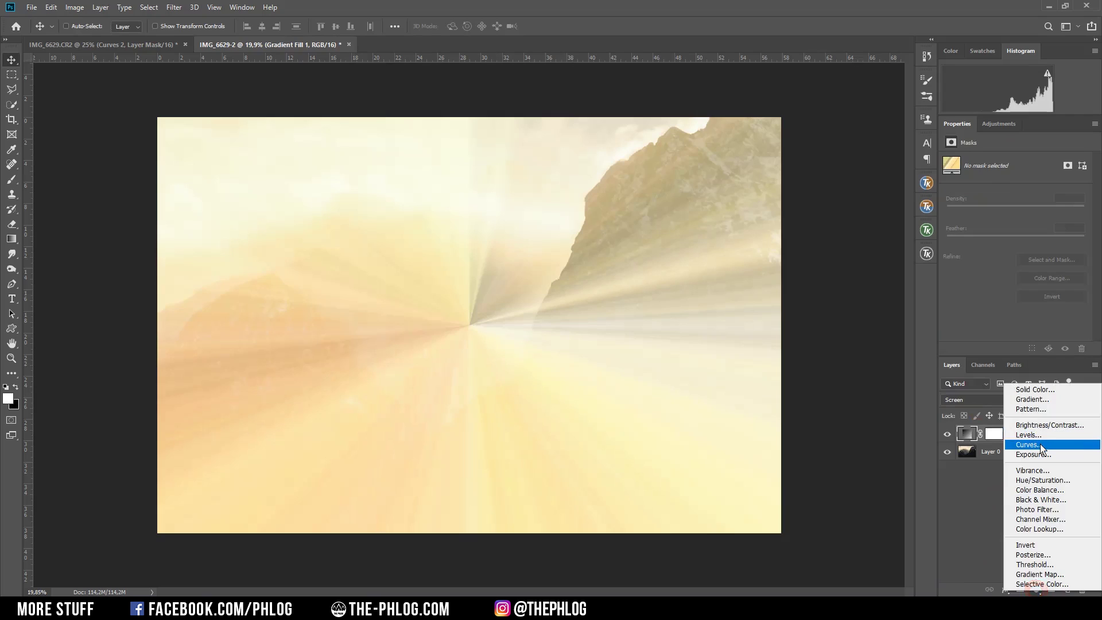
{"action": "left_click", "coordinate": [1018, 444]}
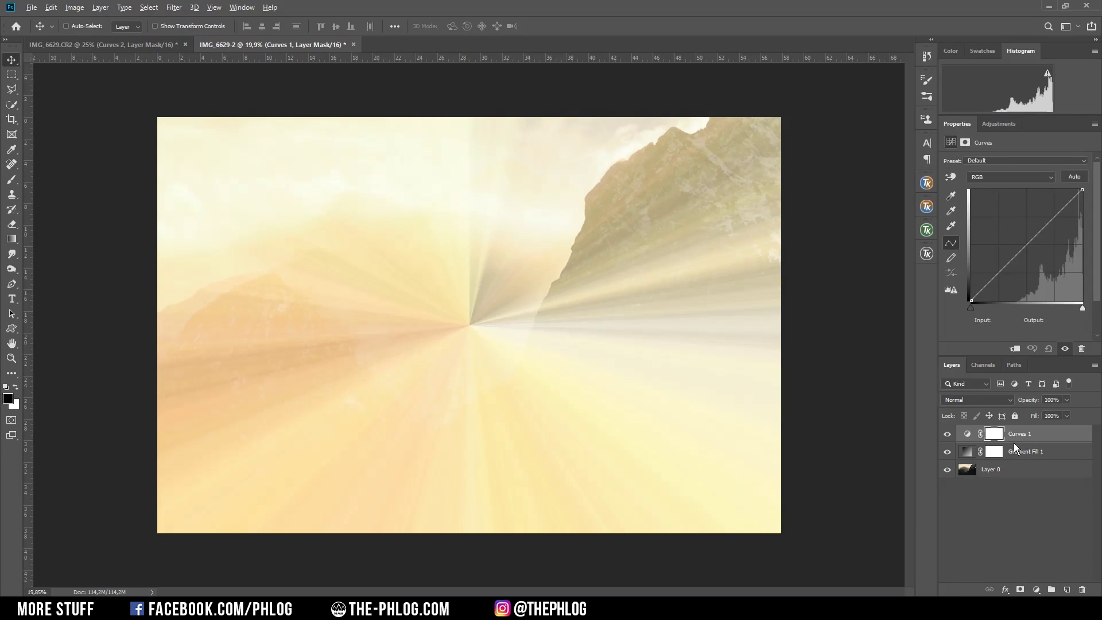
{"action": "key", "text": "alt"}
{"action": "left_click", "coordinate": [1016, 447], "text": "alt"}
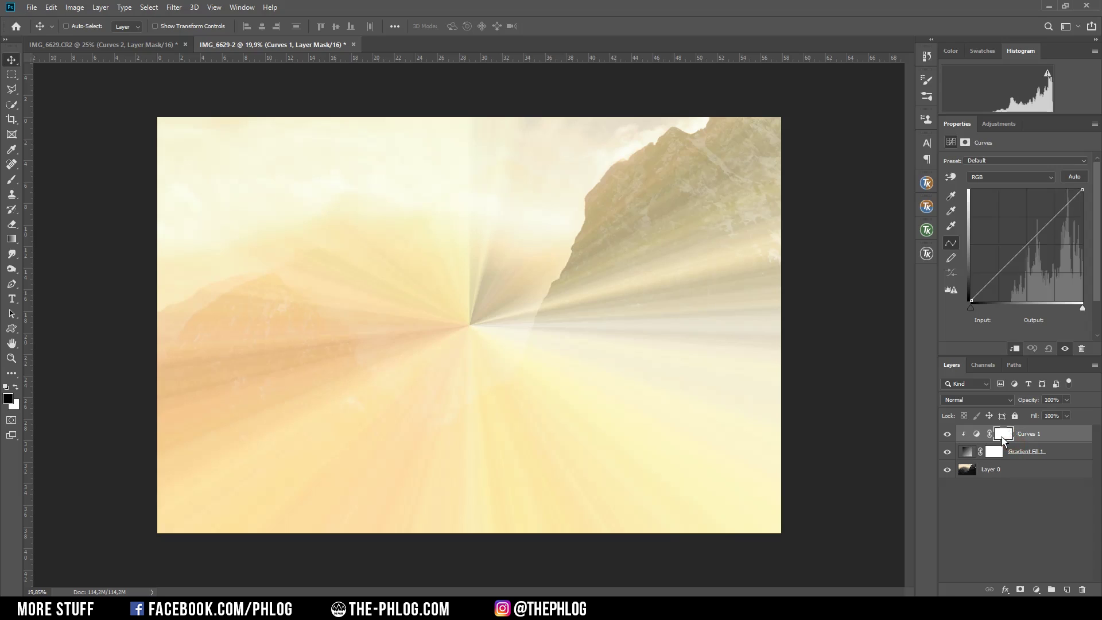
{"action": "left_click", "coordinate": [1003, 437]}
{"action": "left_click", "coordinate": [1042, 433]}
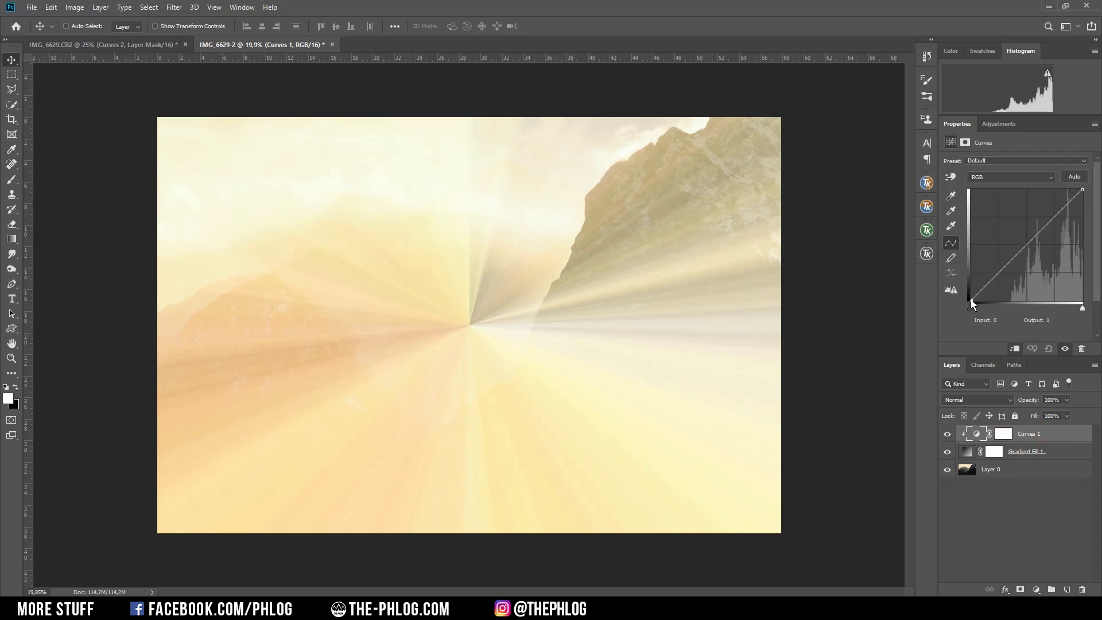
{"action": "left_click", "coordinate": [971, 301]}
{"action": "left_click_drag", "start_coordinate": [970, 300], "coordinate": [1009, 303]}
Lower Gradient Fill 1's opacity to 42%
{"action": "left_click", "coordinate": [1028, 453]}
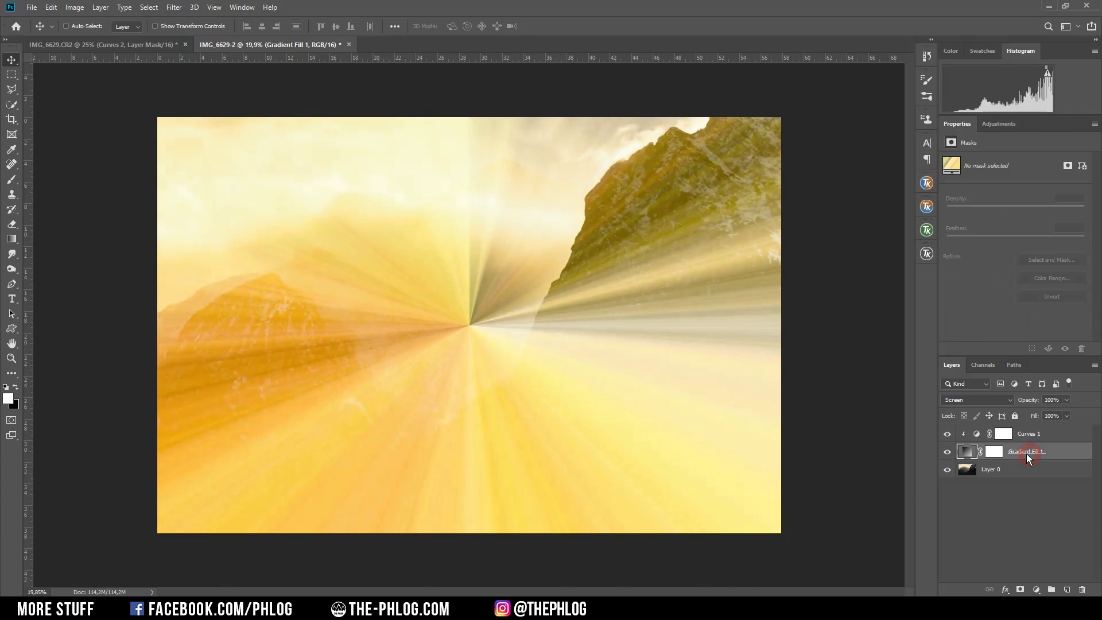
{"action": "left_click", "coordinate": [1067, 400]}
{"action": "left_click_drag", "start_coordinate": [1053, 413], "coordinate": [1032, 413]}
{"action": "left_click", "coordinate": [994, 452]}
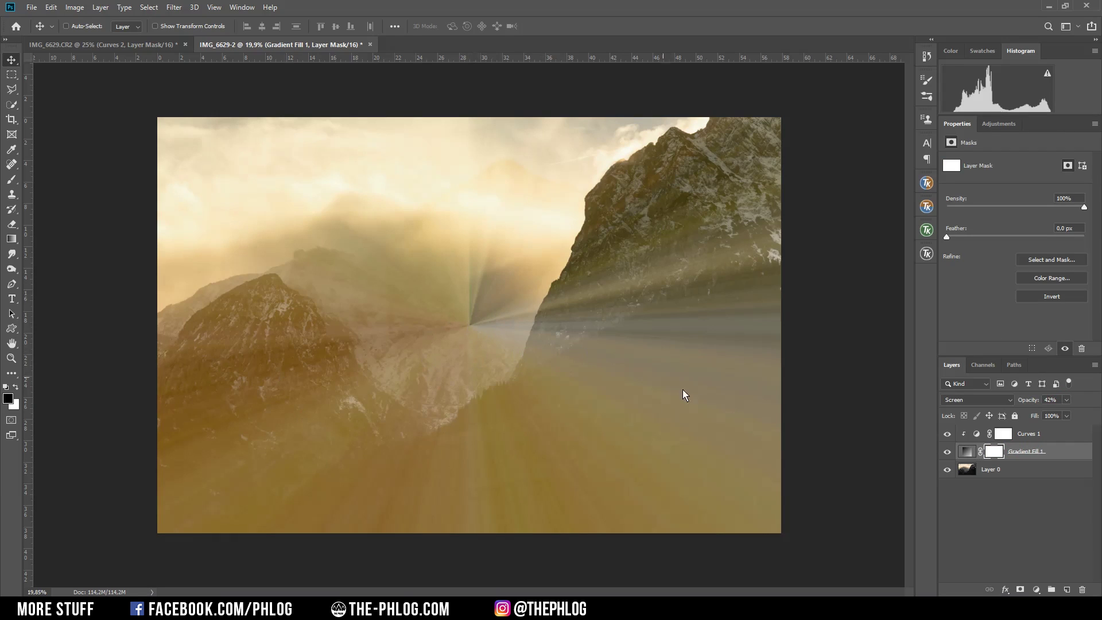
{"action": "left_click", "coordinate": [967, 452]}
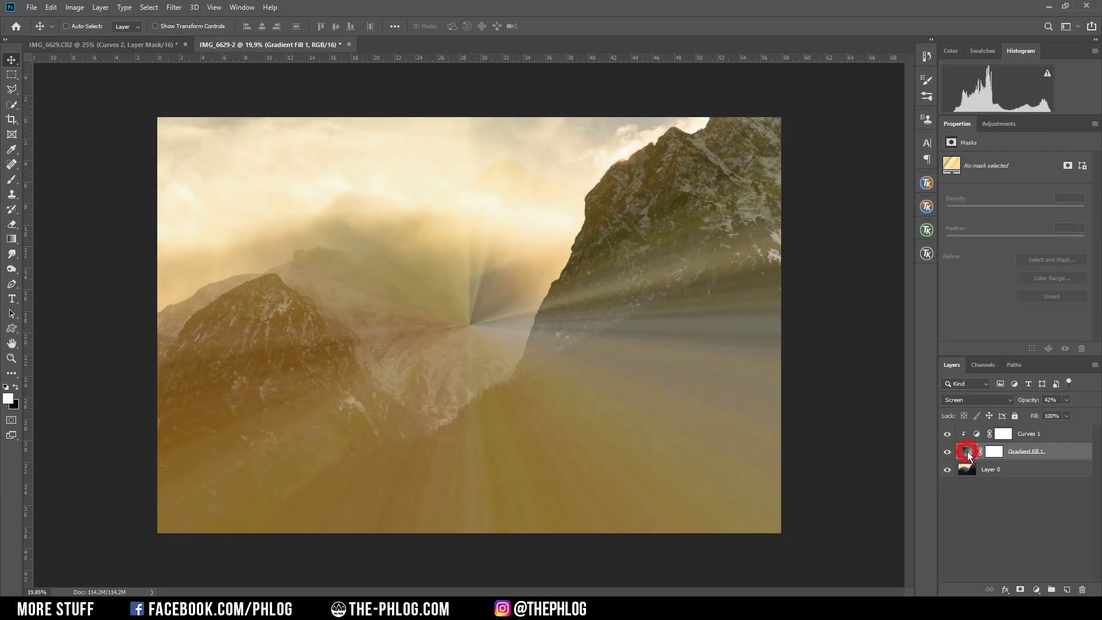
Reopen the gradient fill settings and move the rays' centre up onto the mountain ridge
{"action": "double_click", "coordinate": [968, 453]}
{"action": "left_click_drag", "start_coordinate": [325, 145], "coordinate": [192, 197]}
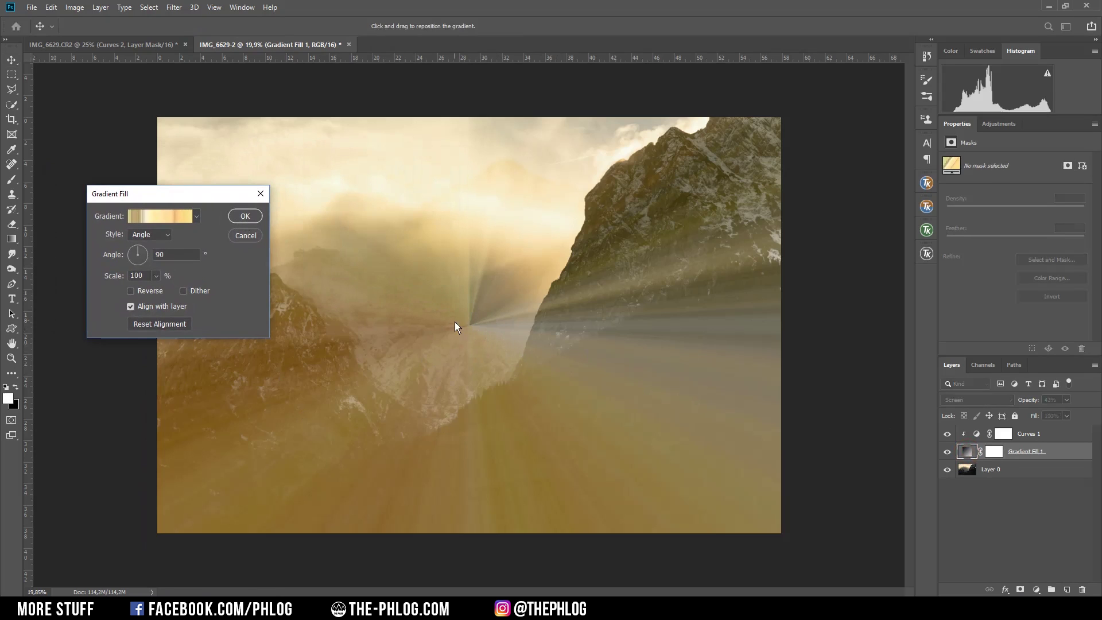
{"action": "left_click_drag", "start_coordinate": [470, 329], "coordinate": [619, 248]}
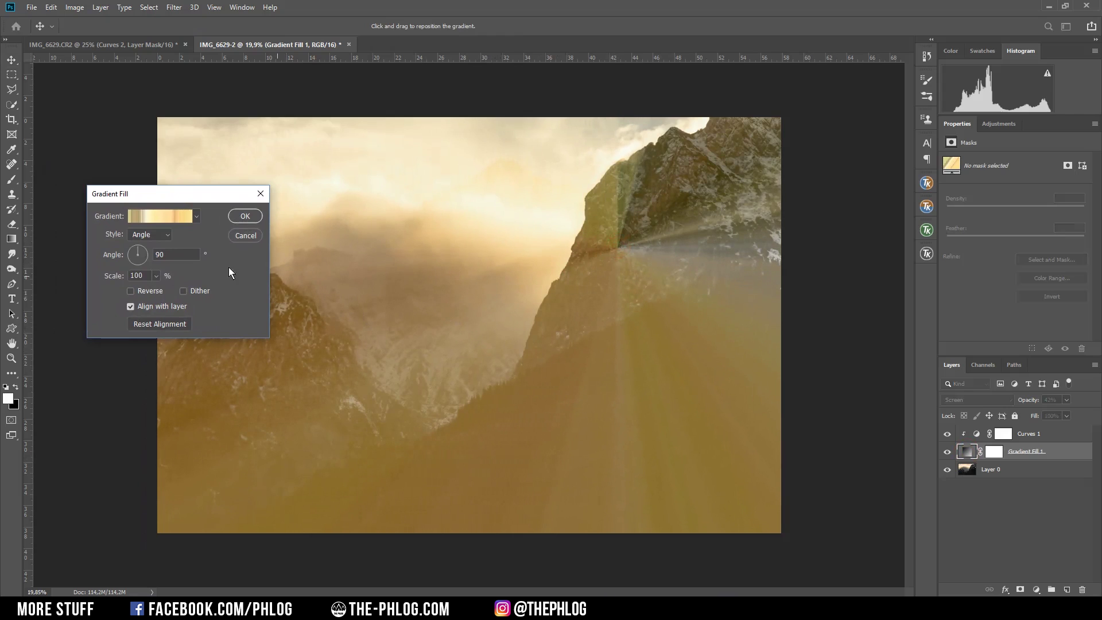
Randomize a fresh warm noise gradient for the rays and group the fill with Curves 1
{"action": "left_click", "coordinate": [154, 218]}
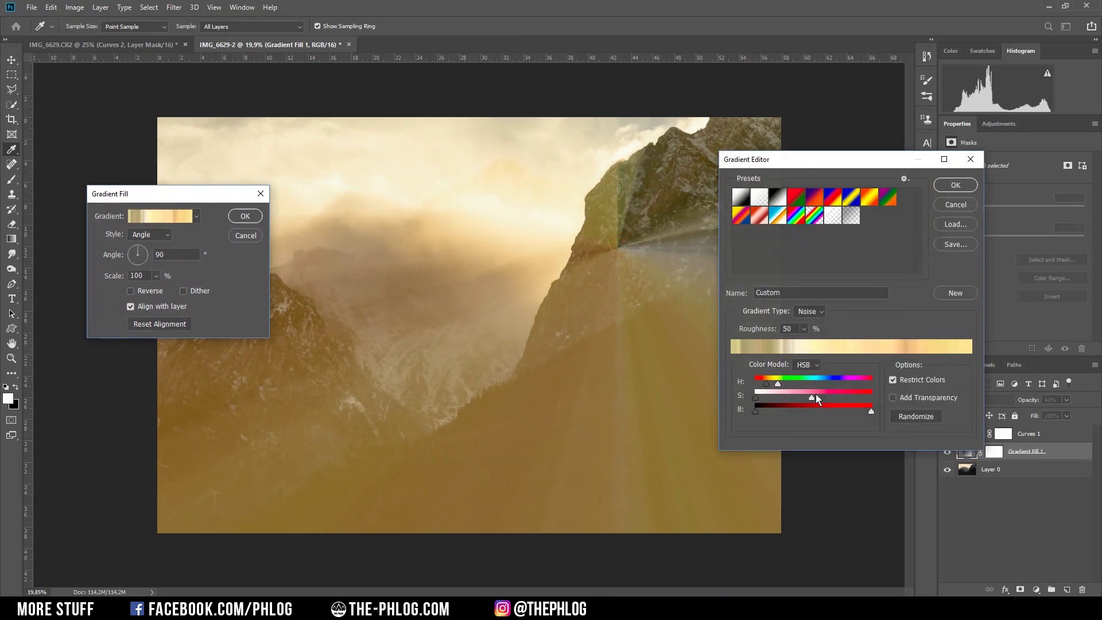
{"action": "left_click", "coordinate": [917, 418]}
{"action": "left_click", "coordinate": [917, 421]}
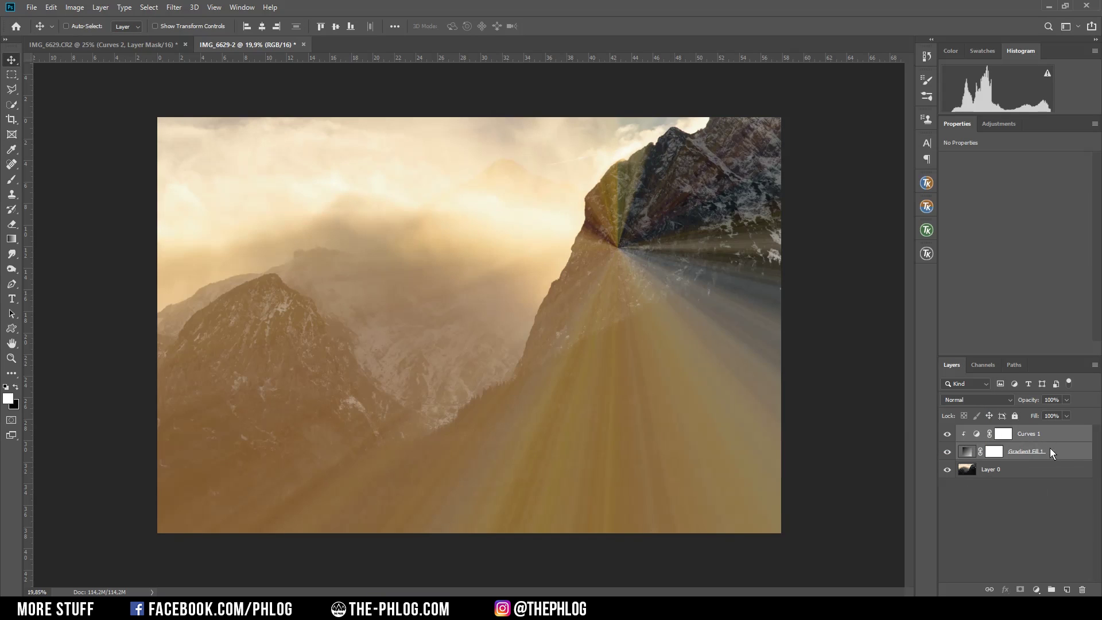
{"action": "left_click", "coordinate": [1056, 591]}
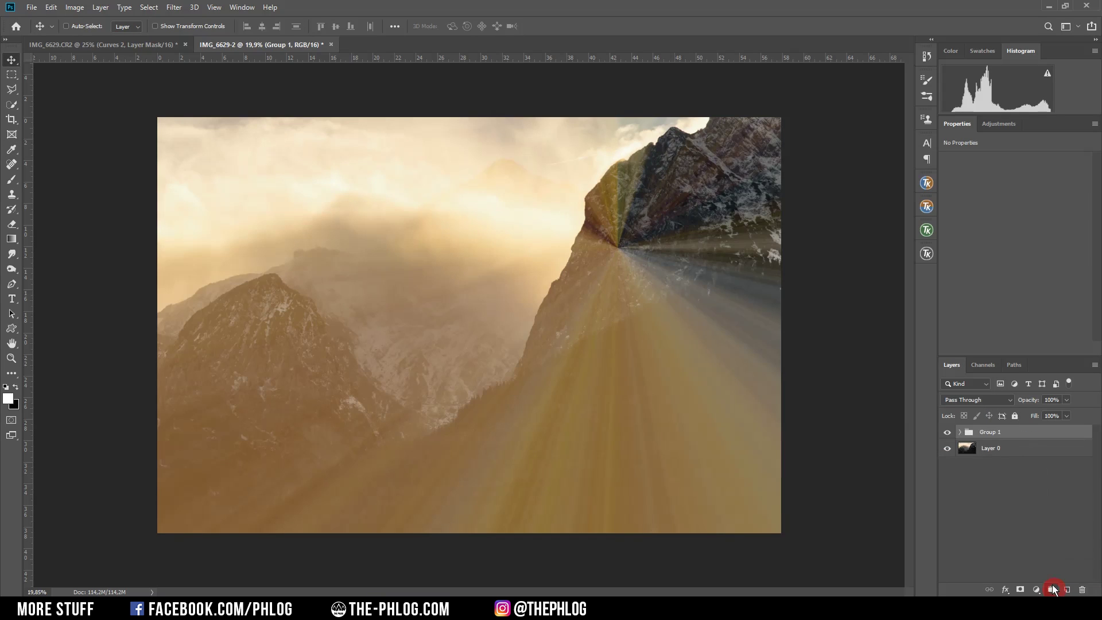
Give Group 1 a layer mask filled with black so the rays are fully hidden
{"action": "left_click", "coordinate": [1022, 590]}
{"action": "left_click", "coordinate": [996, 435]}
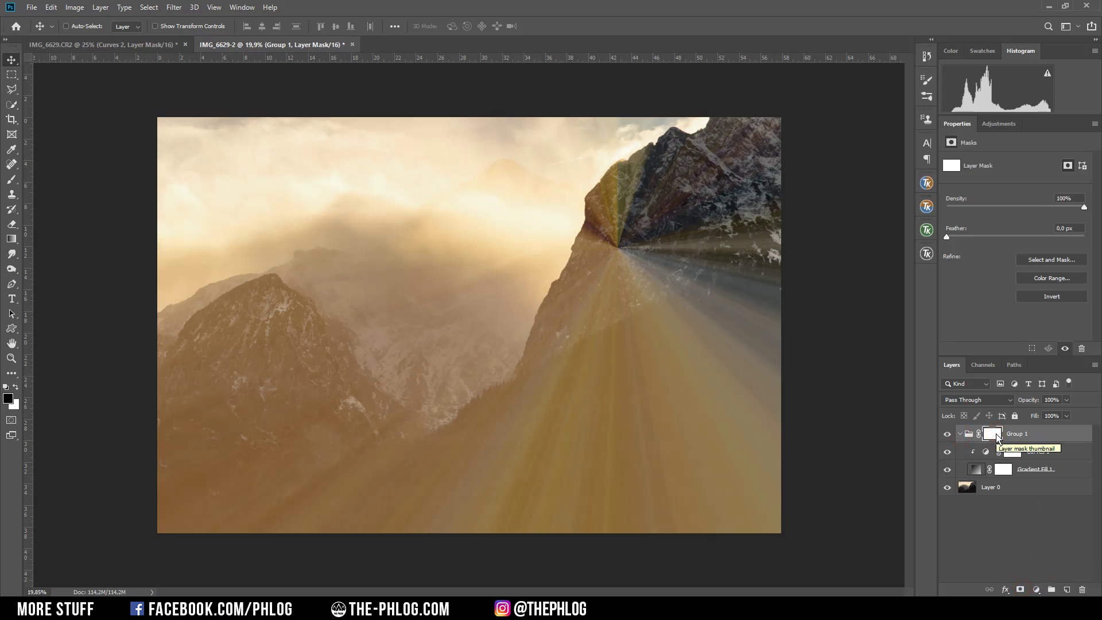
{"action": "key", "text": "i"}
{"action": "key", "text": "shift+F5"}
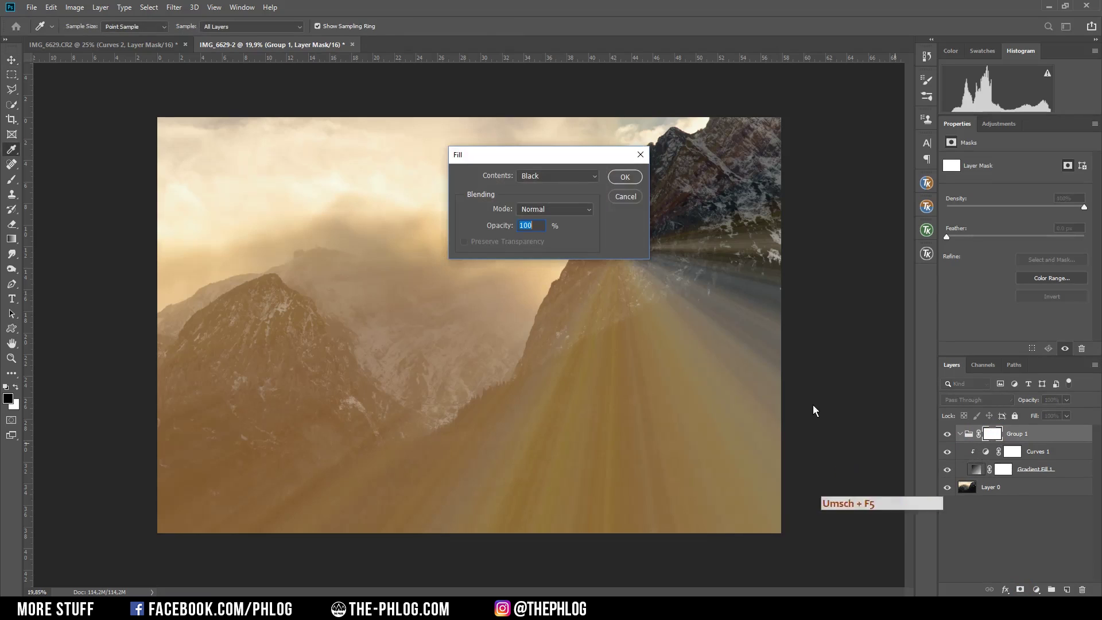
{"action": "left_click", "coordinate": [625, 177]}
{"action": "key", "text": "v"}
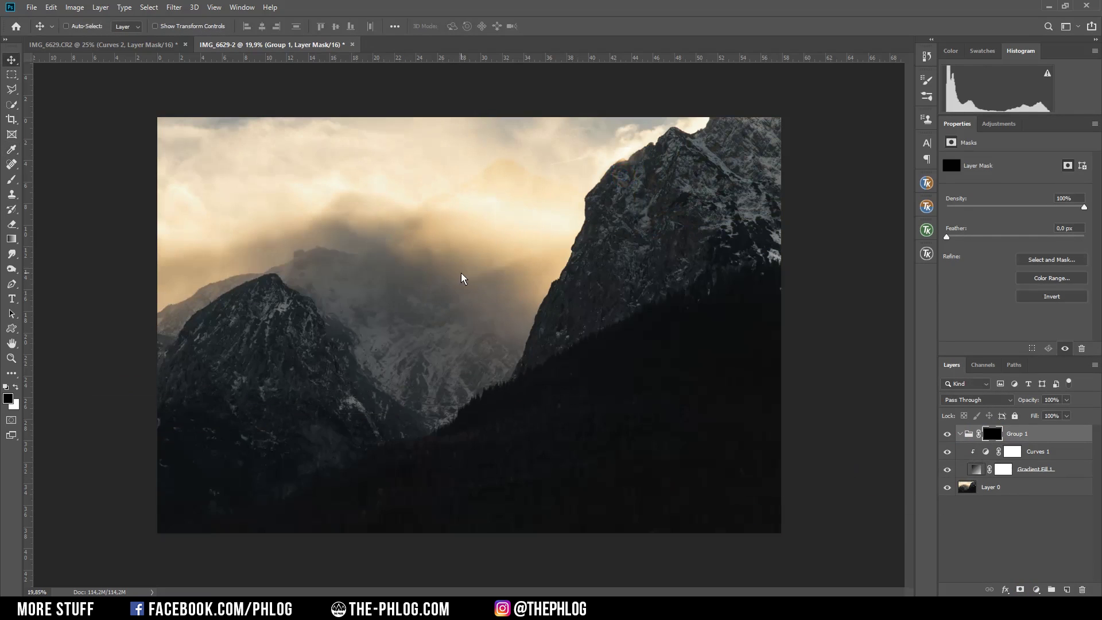
Set up a smaller brush with white as the paint colour for Group 1's mask
{"action": "key", "text": "b"}
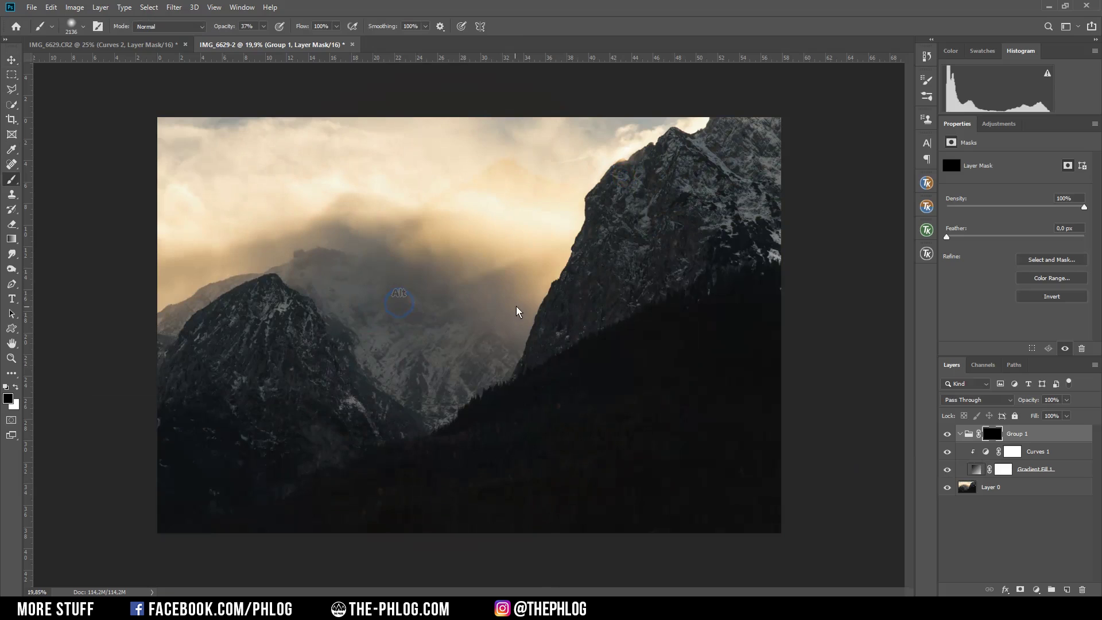
{"action": "left_click", "coordinate": [16, 387]}
{"action": "left_click_drag", "start_coordinate": [466, 294], "coordinate": [454, 299]}
{"action": "mouse_move", "coordinate": [458, 333]}
{"action": "left_mouse_down"}
{"action": "mouse_move", "coordinate": [447, 331]}
{"action": "mouse_move", "coordinate": [485, 310]}
{"action": "mouse_move", "coordinate": [132, 469]}
{"action": "left_mouse_up"}
{"action": "key", "text": "ctrl+z"}
Paint the rays back in at 33% opacity over the lower-left mountain and central valley
{"action": "left_click", "coordinate": [167, 505]}
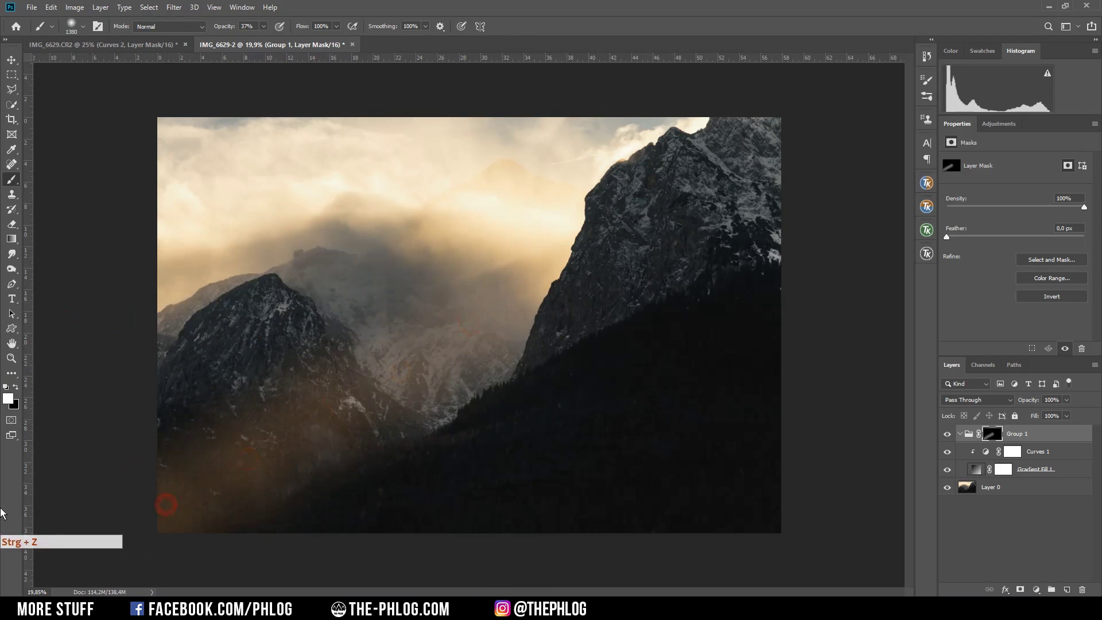
{"action": "mouse_move", "coordinate": [0, 513]}
{"action": "left_mouse_down"}
{"action": "mouse_move", "coordinate": [265, 345]}
{"action": "mouse_move", "coordinate": [394, 364]}
{"action": "left_mouse_up"}
{"action": "key", "text": "ctrl+z"}
{"action": "key", "text": "1"}
{"action": "key", "text": "3"}
{"action": "left_click_drag", "start_coordinate": [246, 534], "coordinate": [283, 432]}
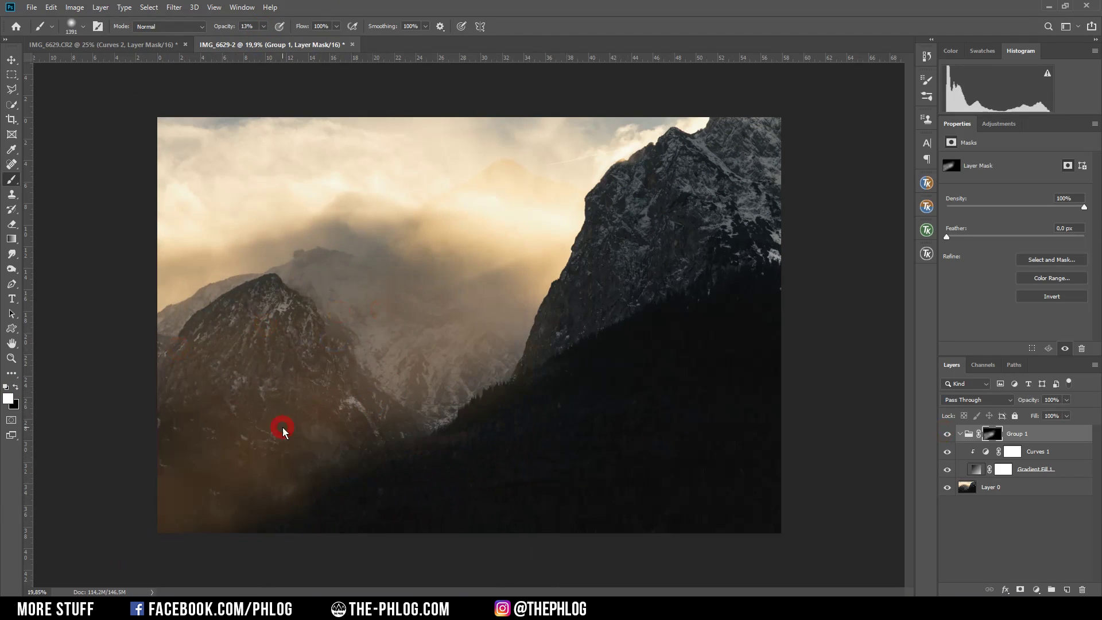
{"action": "key", "text": "3"}
{"action": "key", "text": "3"}
{"action": "left_click", "coordinate": [495, 309]}
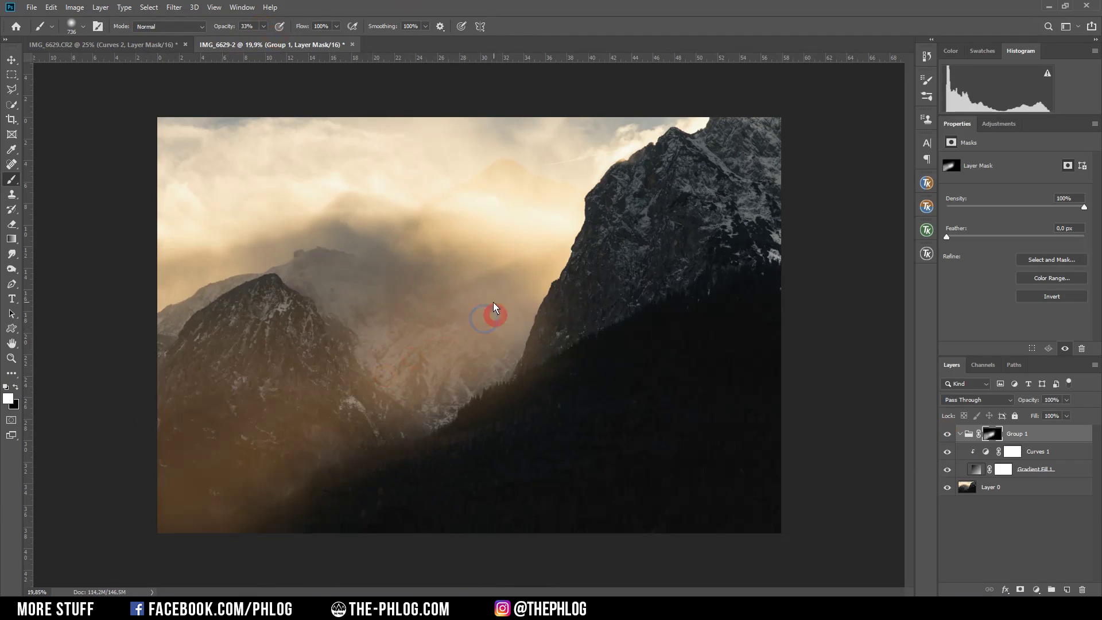
{"action": "left_click_drag", "start_coordinate": [402, 401], "coordinate": [419, 382]}
{"action": "left_click", "coordinate": [1055, 445]}
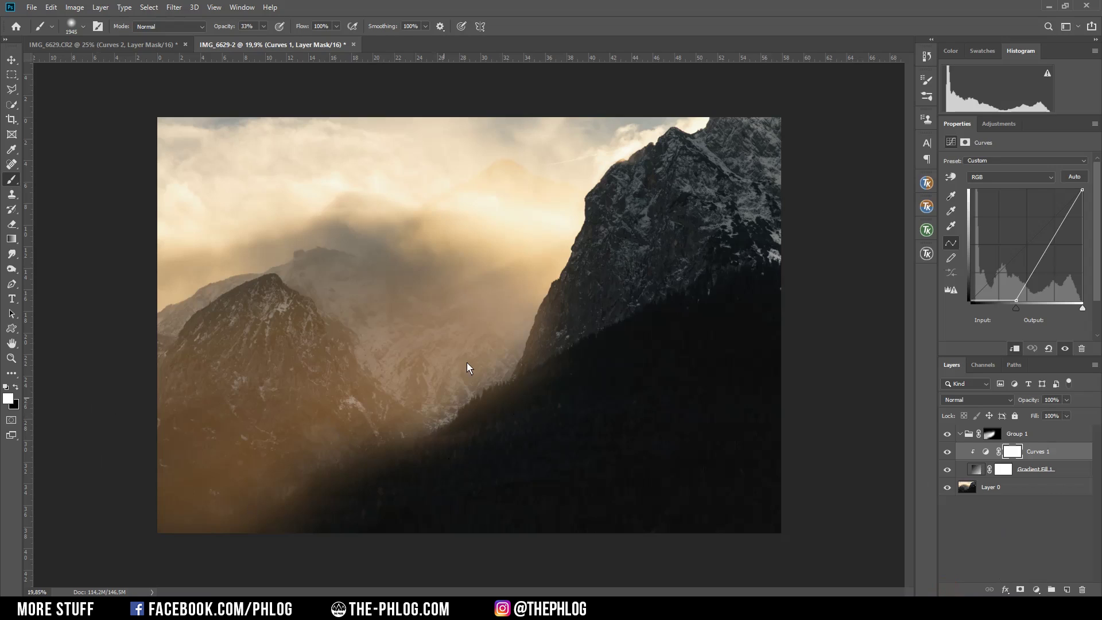
{"action": "left_click", "coordinate": [1037, 590]}
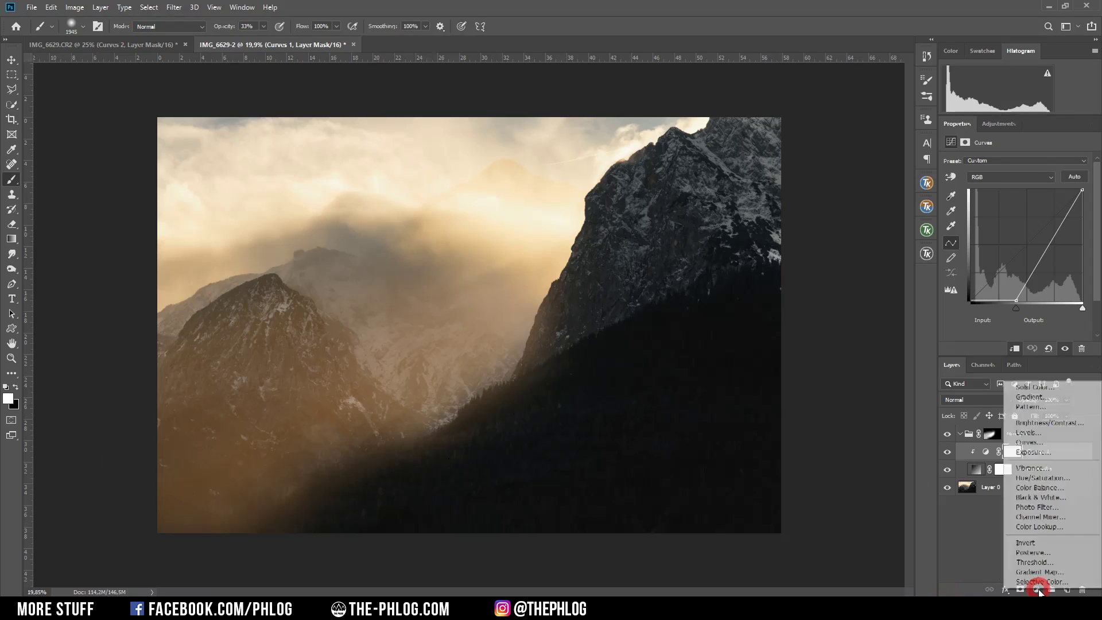
{"action": "left_click", "coordinate": [1048, 474]}
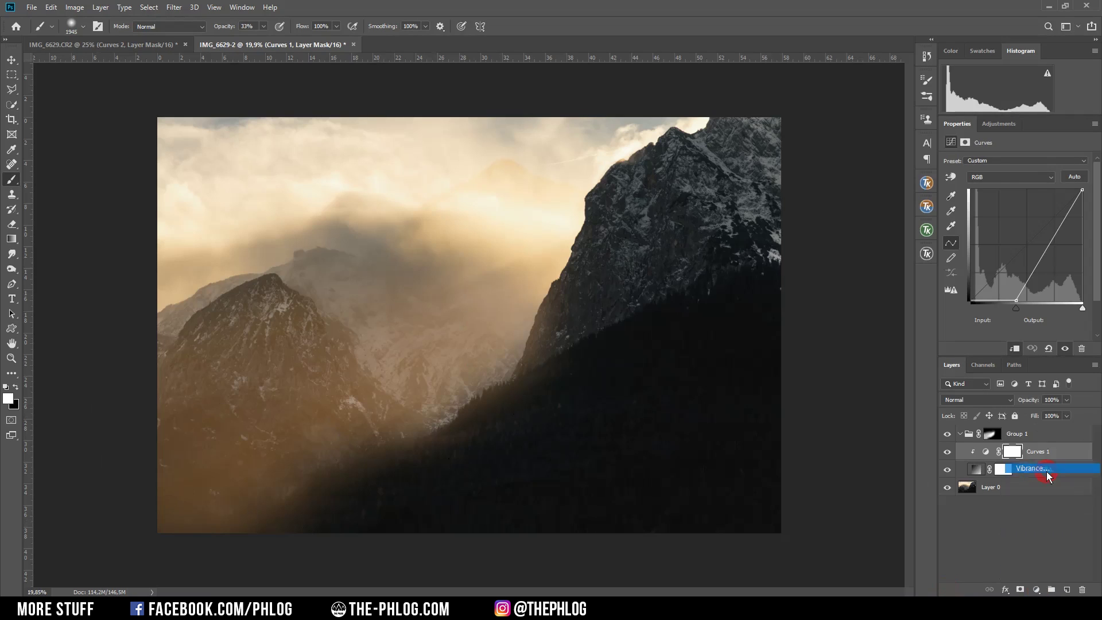
{"action": "left_click_drag", "start_coordinate": [1018, 174], "coordinate": [1046, 171]}
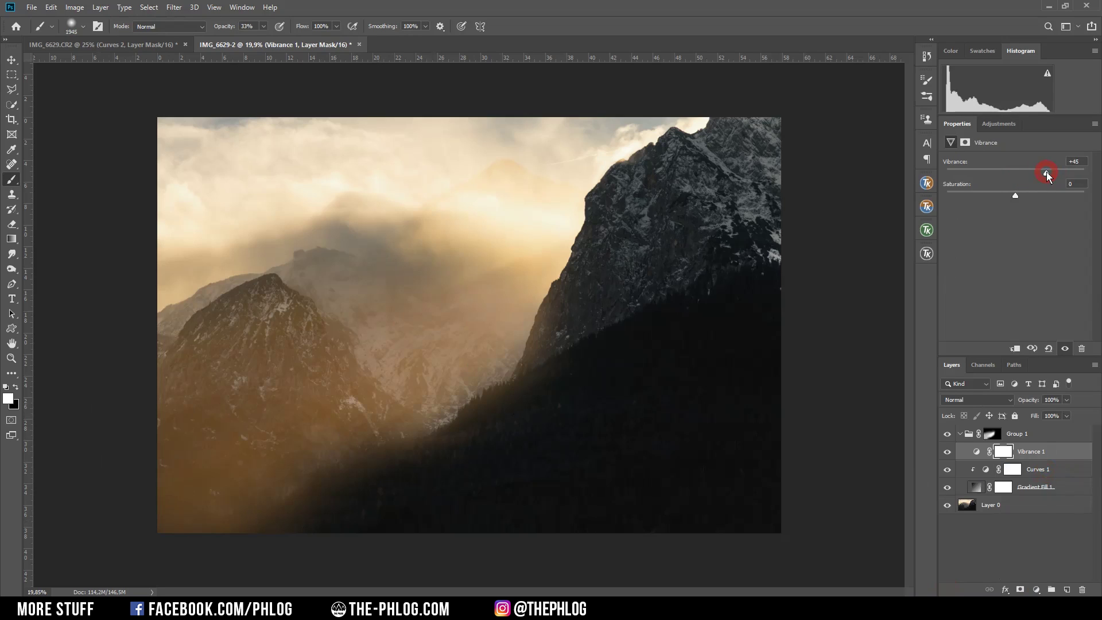
{"action": "left_click", "coordinate": [948, 452]}
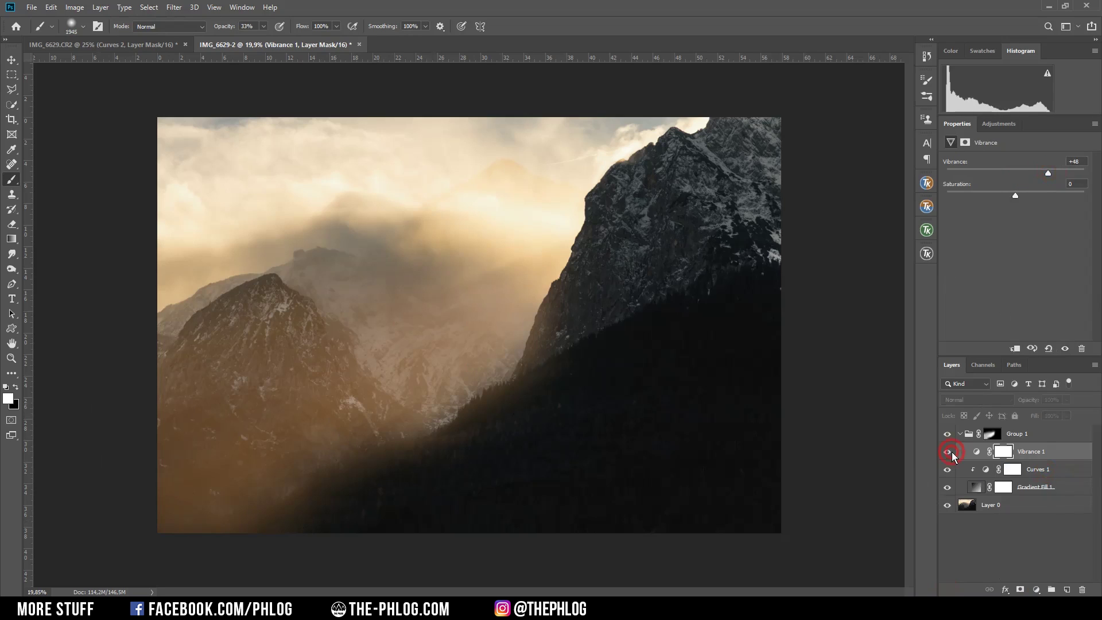
{"action": "left_click", "coordinate": [948, 452]}
{"action": "left_click", "coordinate": [948, 452]}
{"action": "left_click", "coordinate": [948, 452]}
{"action": "left_click", "coordinate": [948, 452]}
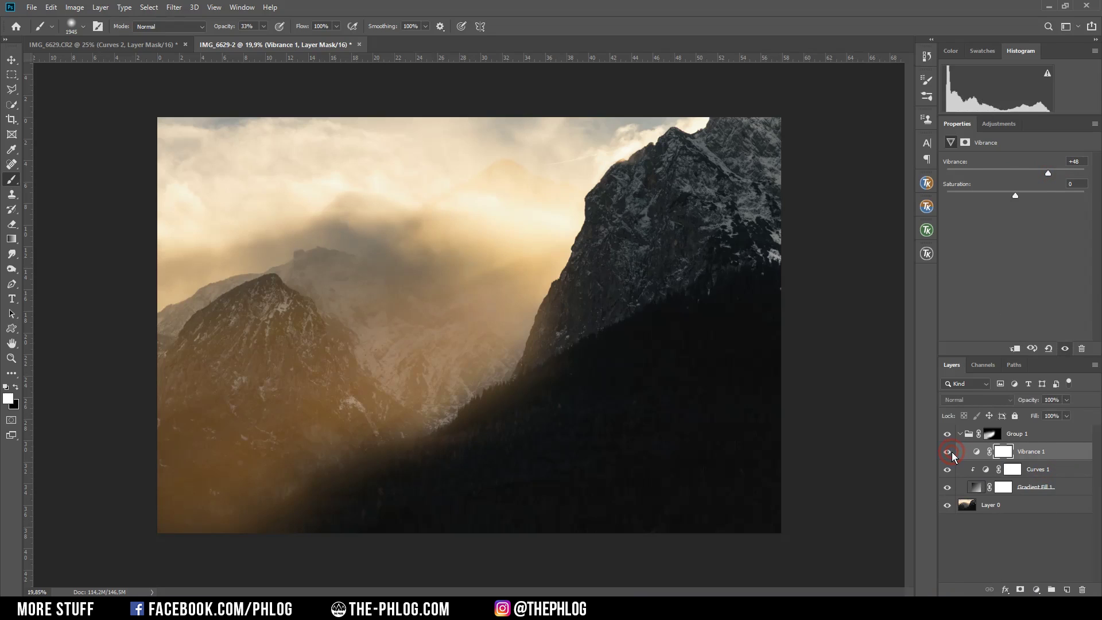
{"action": "left_click", "coordinate": [976, 452]}
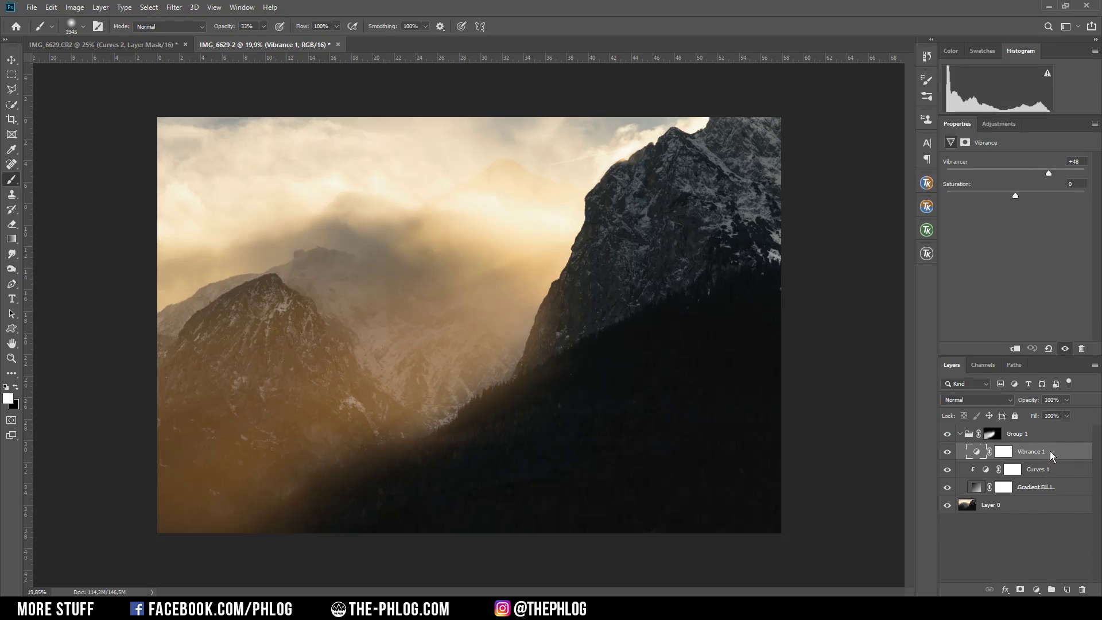
{"action": "left_click_drag", "start_coordinate": [1050, 450], "coordinate": [1082, 590]}
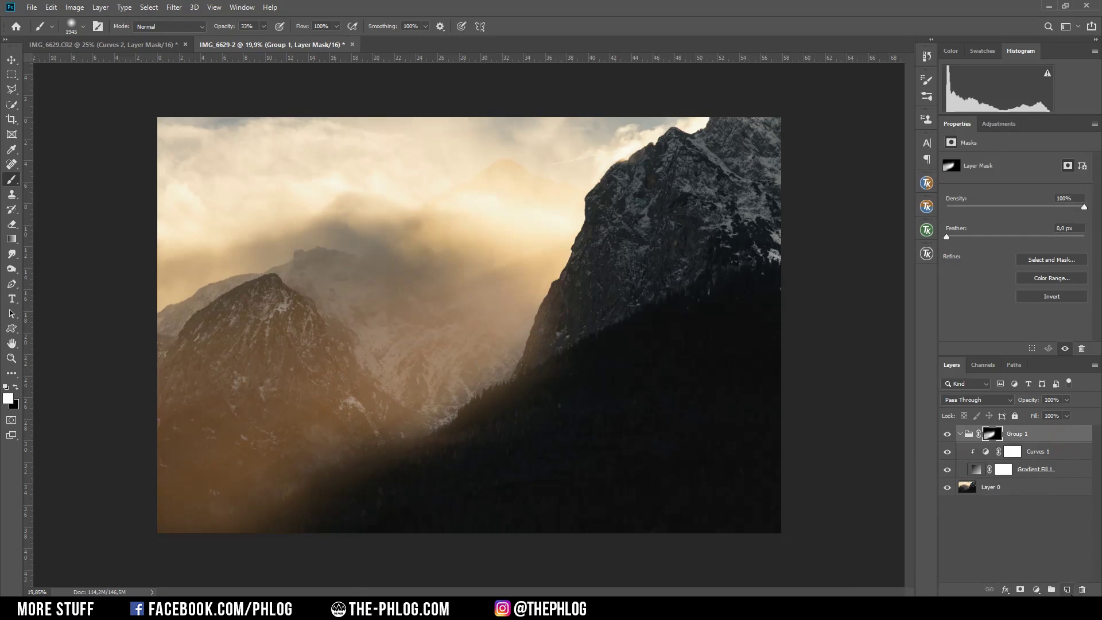
Add a new empty Layer 1 inside Group 1 set to Hard Light
{"action": "left_click", "coordinate": [1067, 590]}
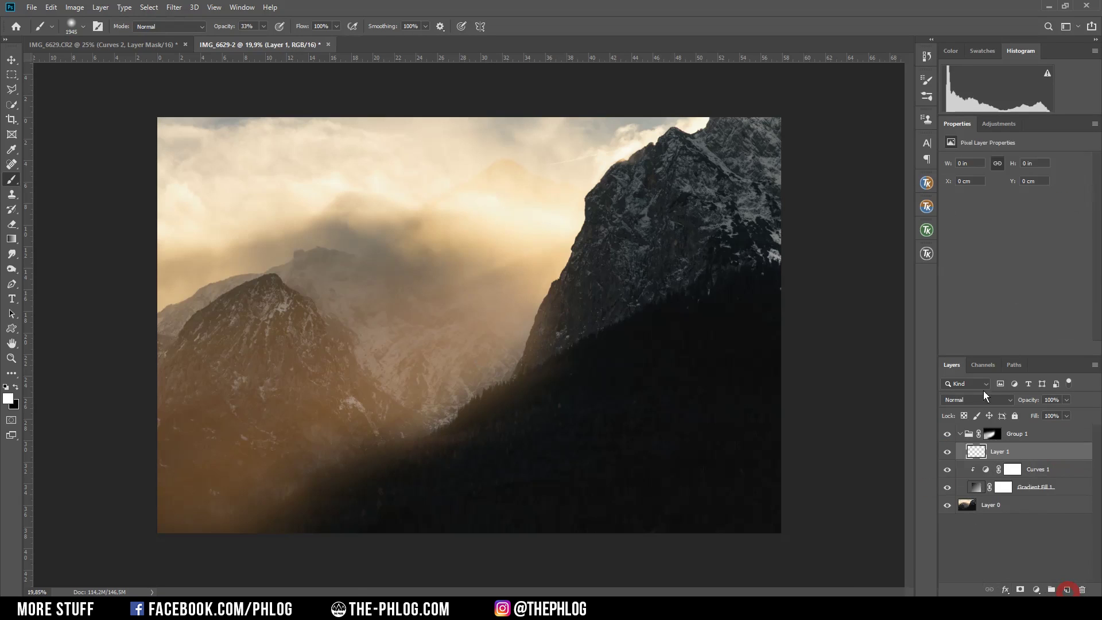
{"action": "left_click", "coordinate": [983, 396]}
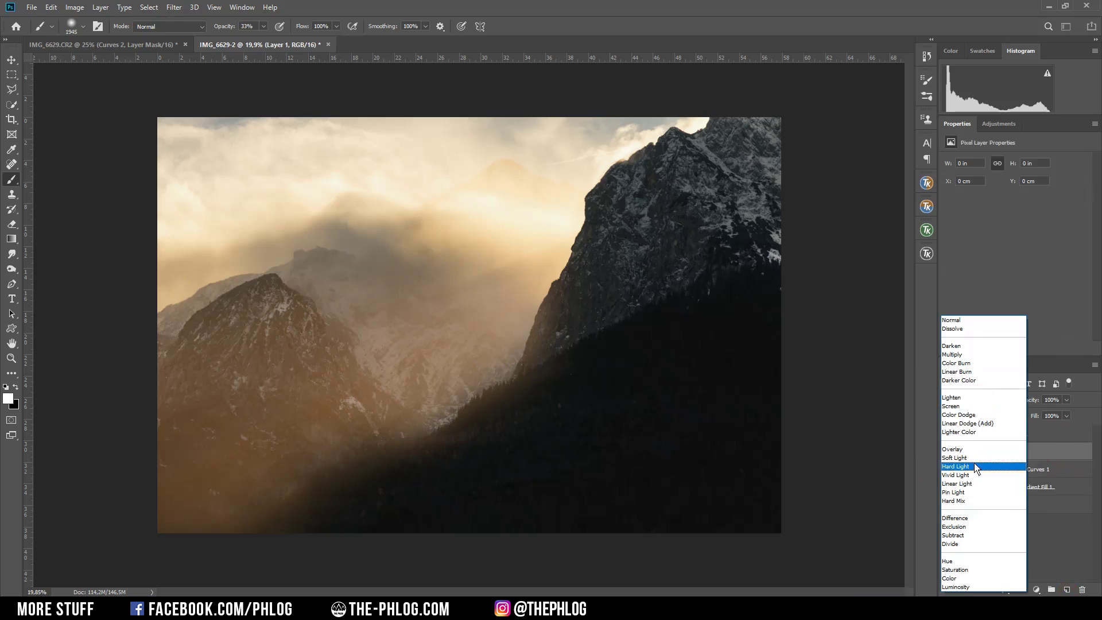
{"action": "left_click", "coordinate": [975, 468]}
{"action": "left_click", "coordinate": [586, 338]}
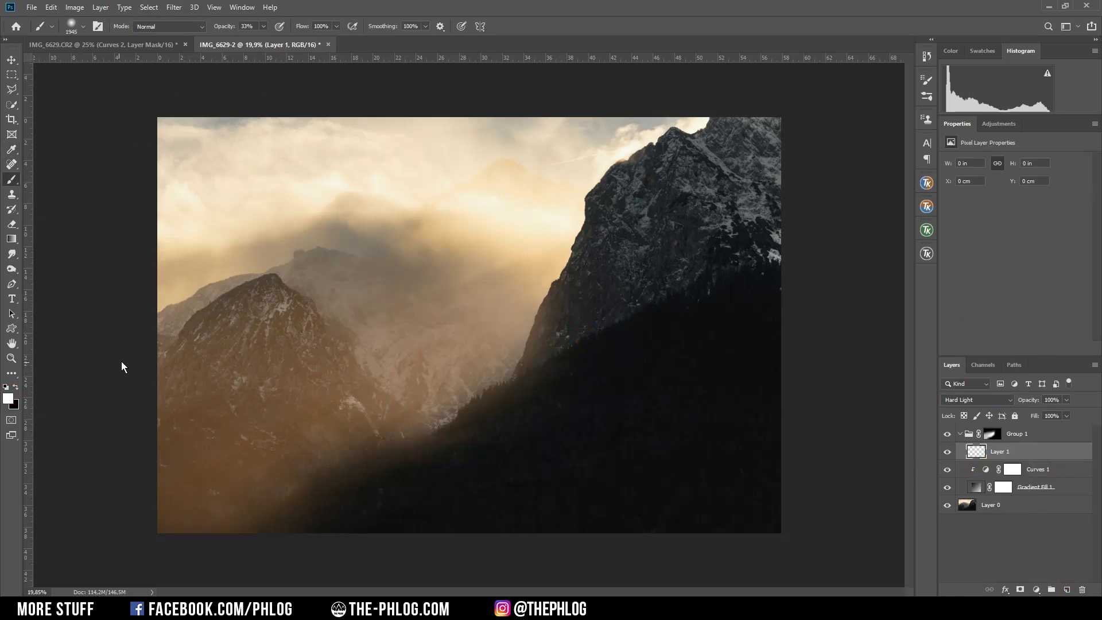
Sample the sky colour and lighten it to pale cream eee9d8 as the paint colour
{"action": "key", "text": "i"}
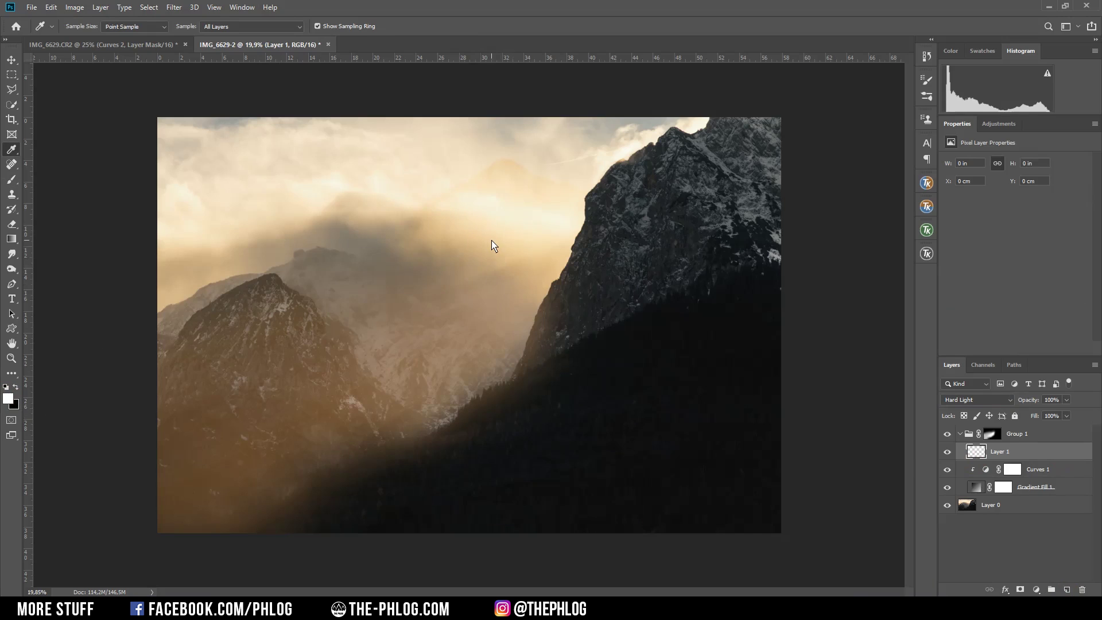
{"action": "left_click", "coordinate": [491, 240]}
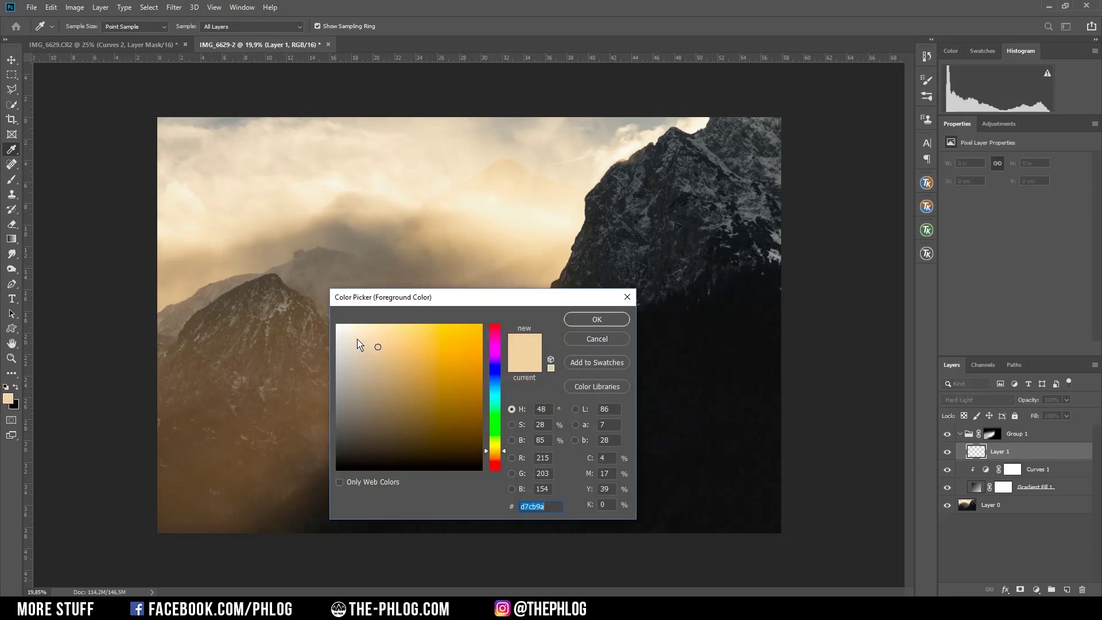
{"action": "left_click", "coordinate": [350, 334]}
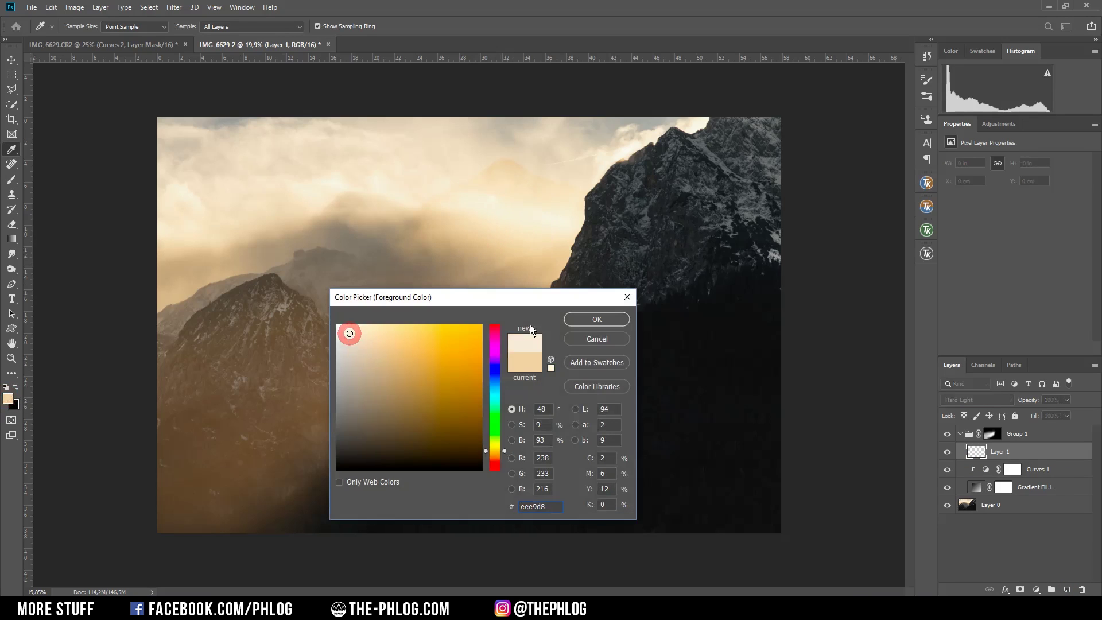
{"action": "key", "text": "Return"}
{"action": "key", "text": "b"}
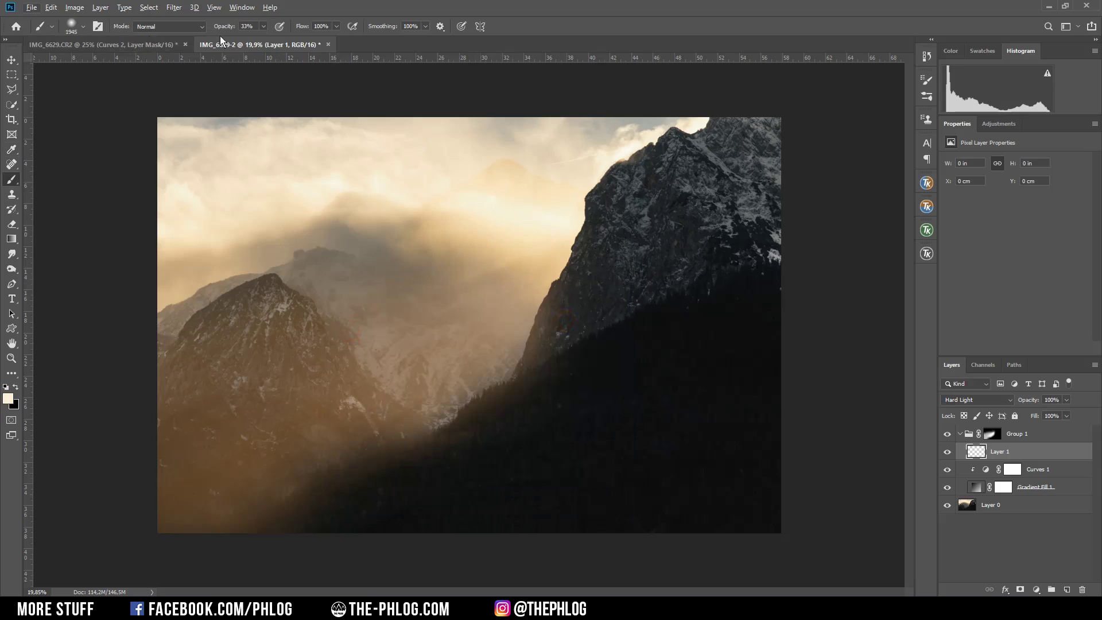
Paint a large soft glow dab near the peak with the brush at 11% opacity
{"action": "left_click_drag", "start_coordinate": [265, 26], "coordinate": [251, 40]}
{"action": "left_click_drag", "start_coordinate": [578, 257], "coordinate": [466, 253]}
{"action": "left_click", "coordinate": [579, 221]}
{"action": "key", "text": "bracketright"}
{"action": "left_click", "coordinate": [579, 221]}
Move Layer 1 above Group 1 and paint a 400-px glow along the sunlit ridge
{"action": "left_click", "coordinate": [981, 458]}
{"action": "left_click_drag", "start_coordinate": [980, 457], "coordinate": [1054, 425]}
{"action": "key", "text": "bracketleft"}
{"action": "key", "text": "bracketleft"}
{"action": "key", "text": "bracketleft"}
{"action": "key", "text": "bracketleft"}
{"action": "key", "text": "bracketleft"}
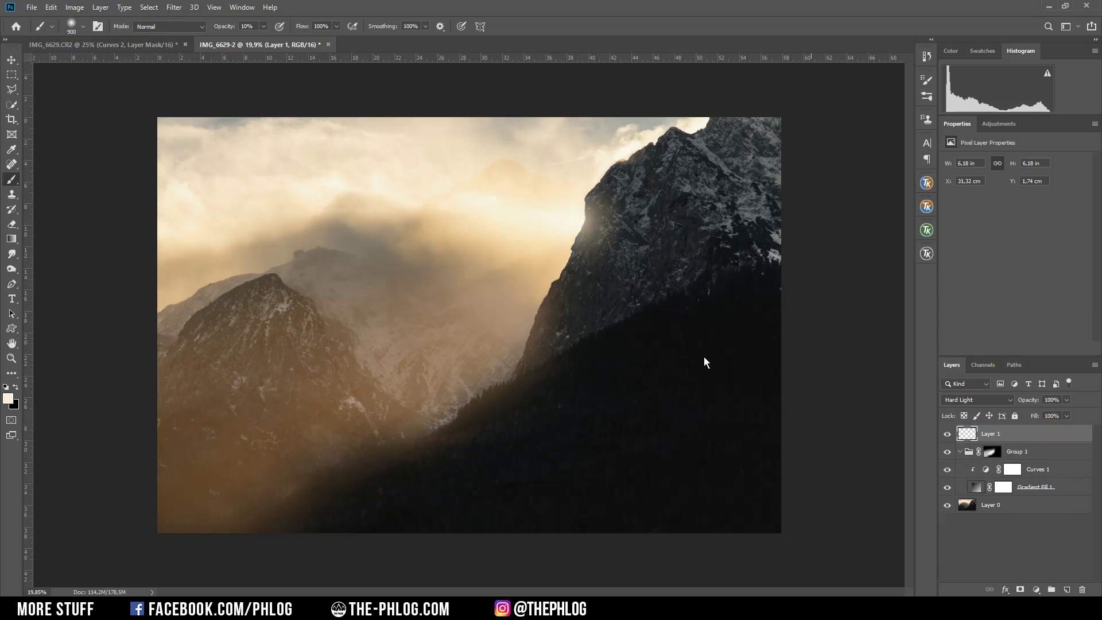
{"action": "left_click_drag", "start_coordinate": [573, 226], "coordinate": [638, 158]}
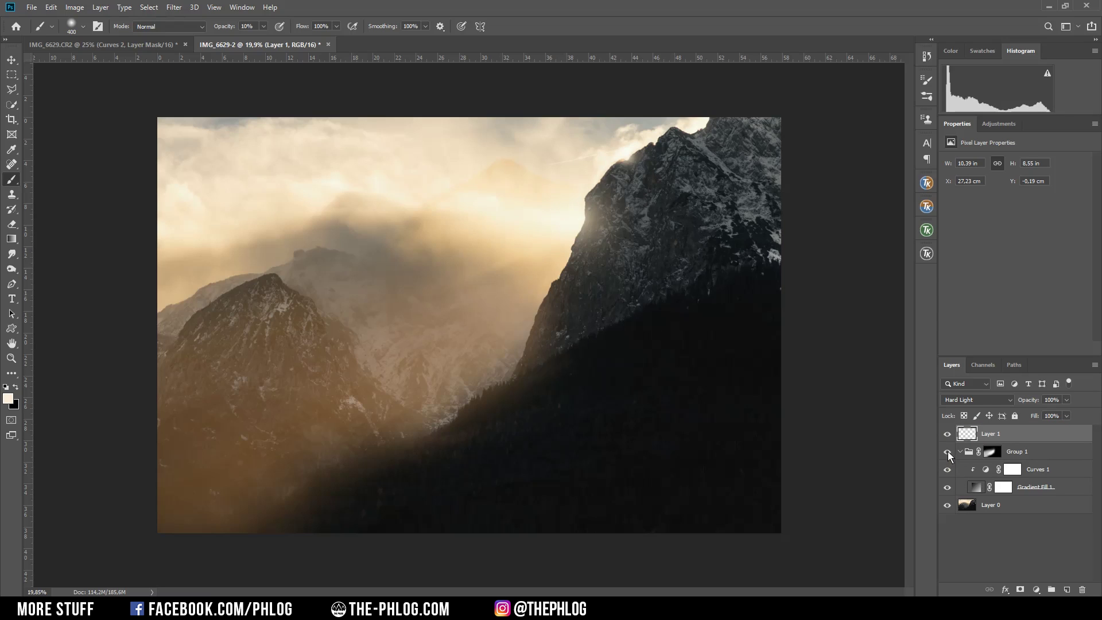